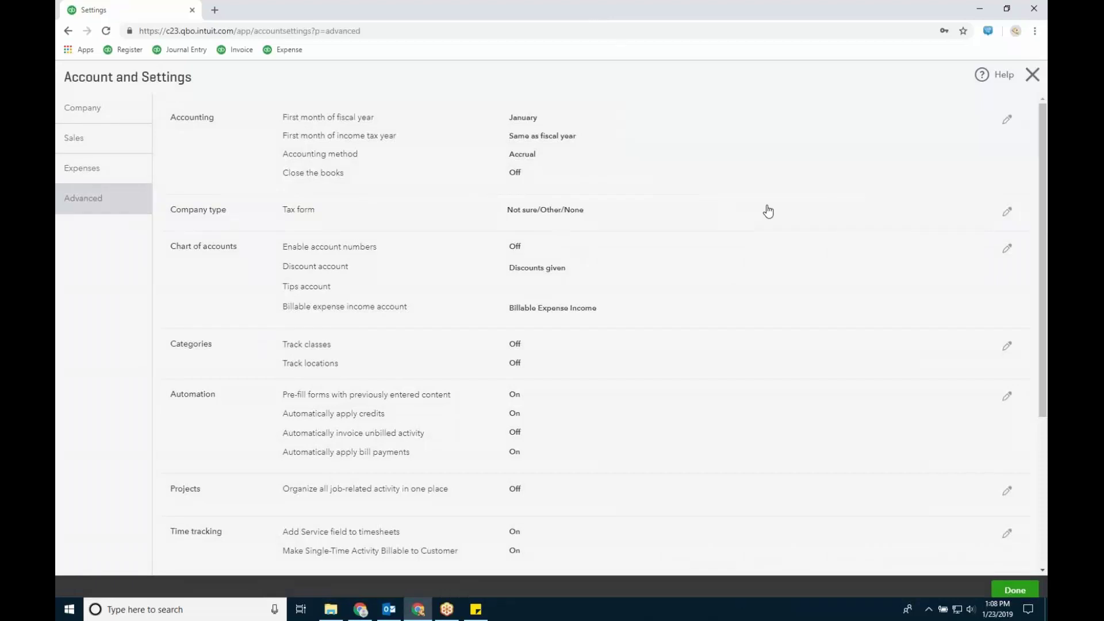
# Turn on class and location tracking in the Categories settings, leaving the unassigned-class warning off
pyautogui.scroll(-3, 764, 211)
pyautogui.click(659, 242)
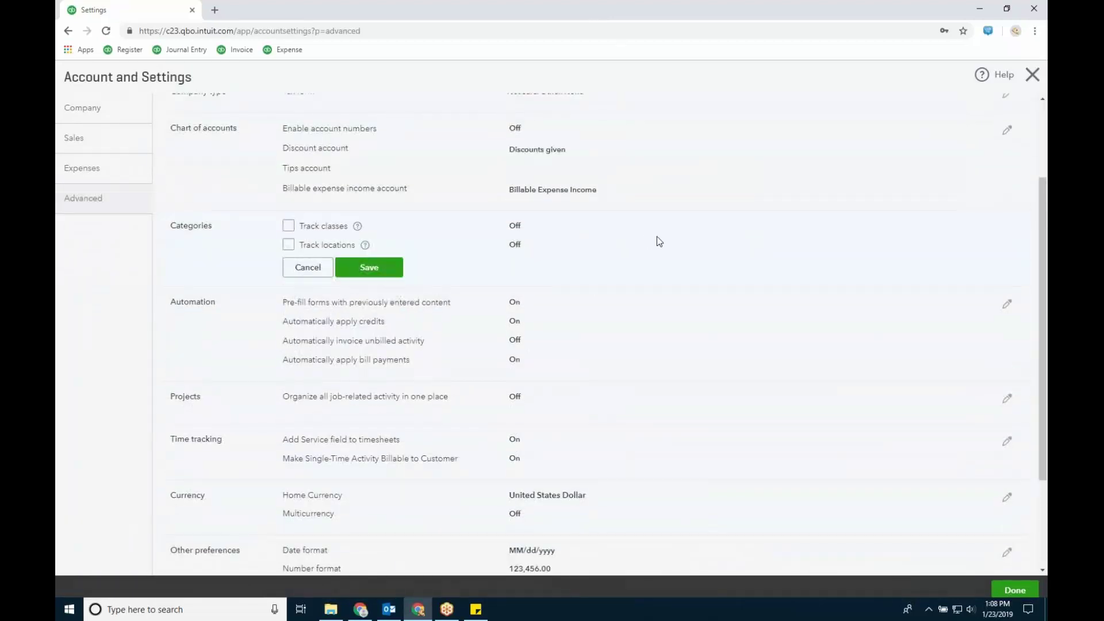
pyautogui.click(288, 225)
pyautogui.click(288, 309)
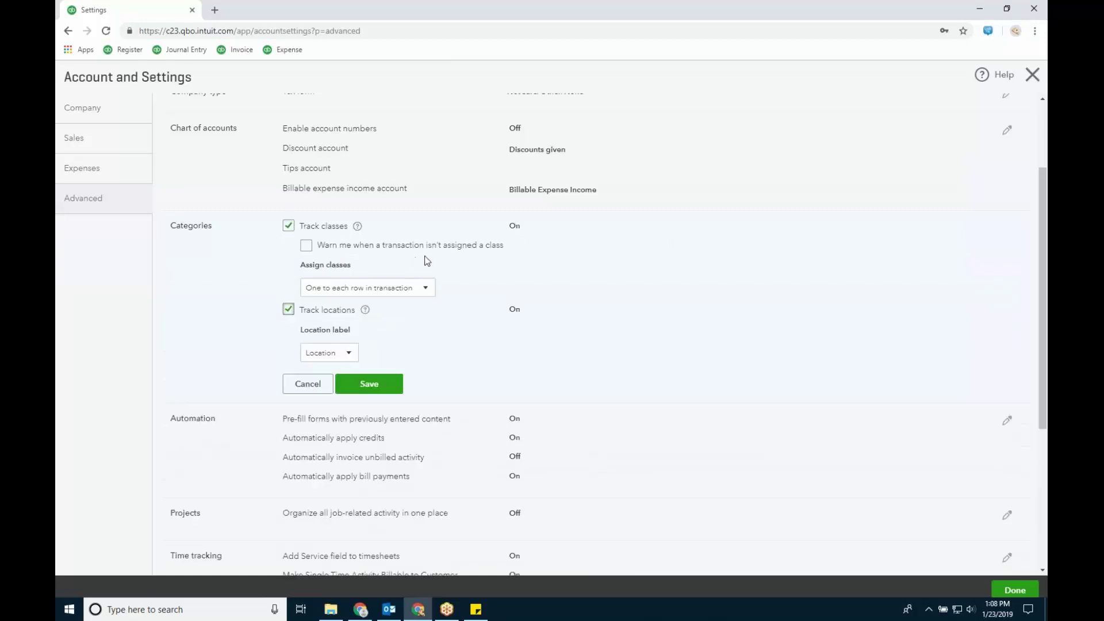
pyautogui.click(308, 248)
pyautogui.click(305, 245)
pyautogui.click(349, 352)
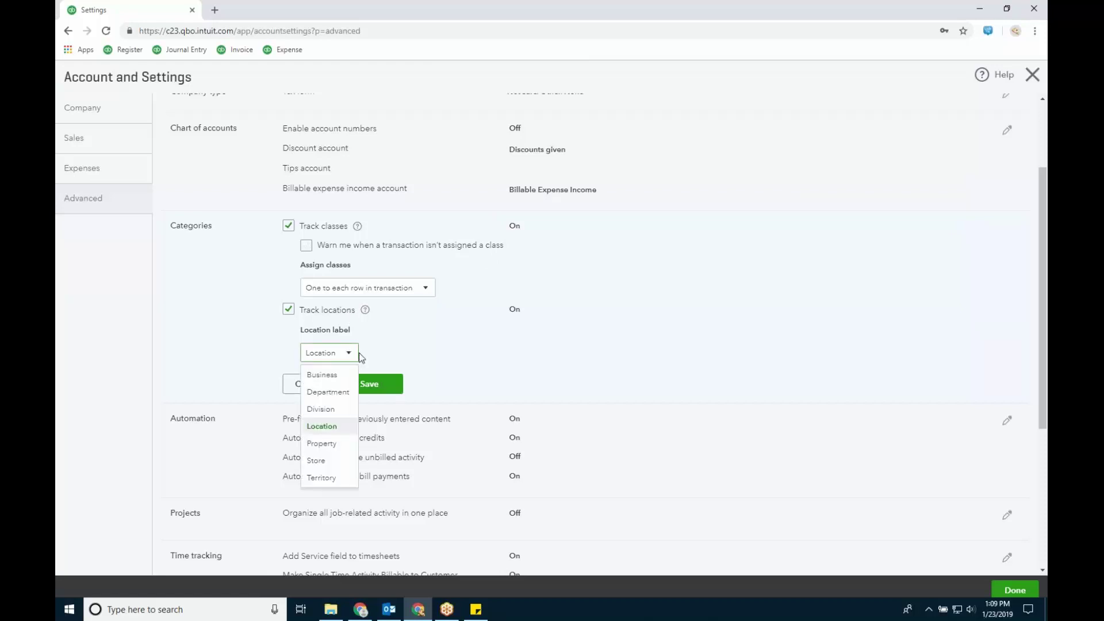
# Label locations as Department and keep classes assigned one per transaction row
pyautogui.click(332, 393)
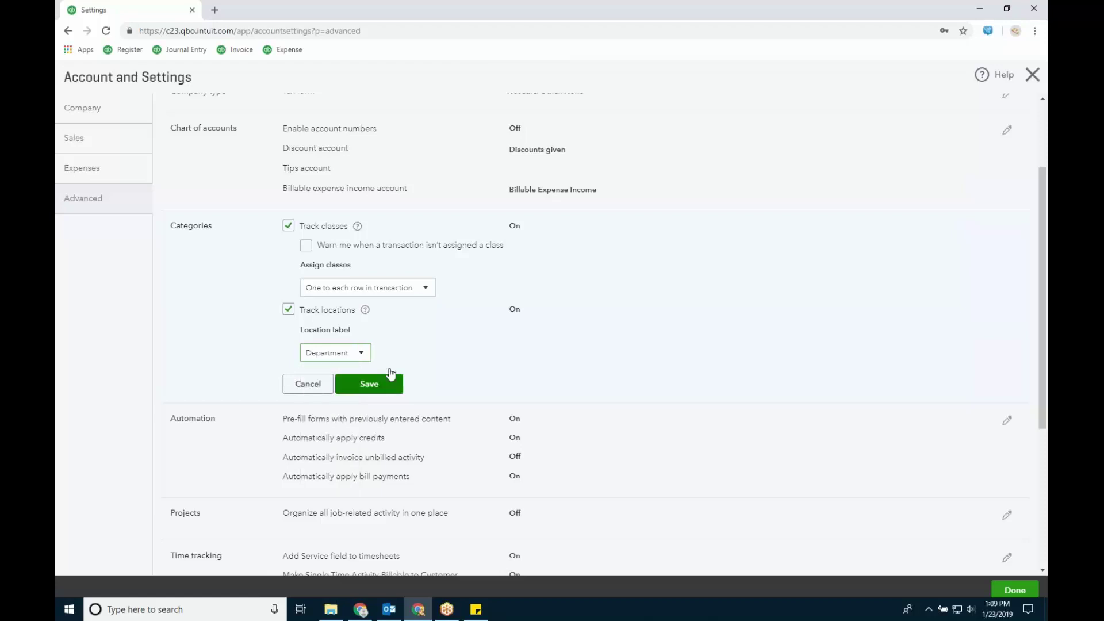
pyautogui.click(389, 291)
pyautogui.click(387, 314)
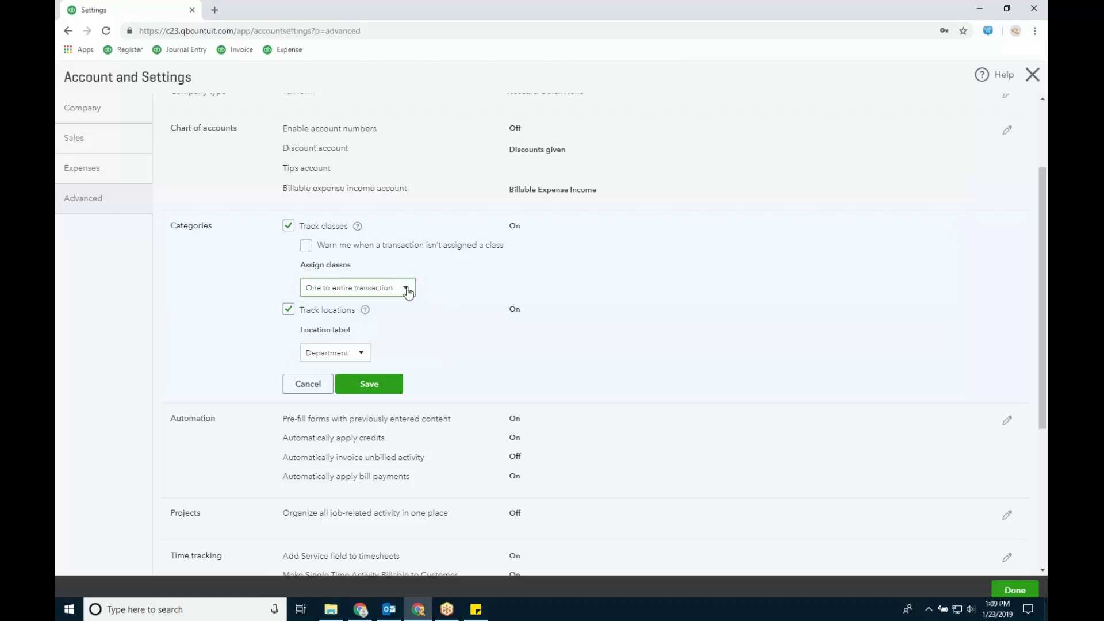
pyautogui.press('Up')
# Save the category settings and return to the dashboard
pyautogui.click(396, 389)
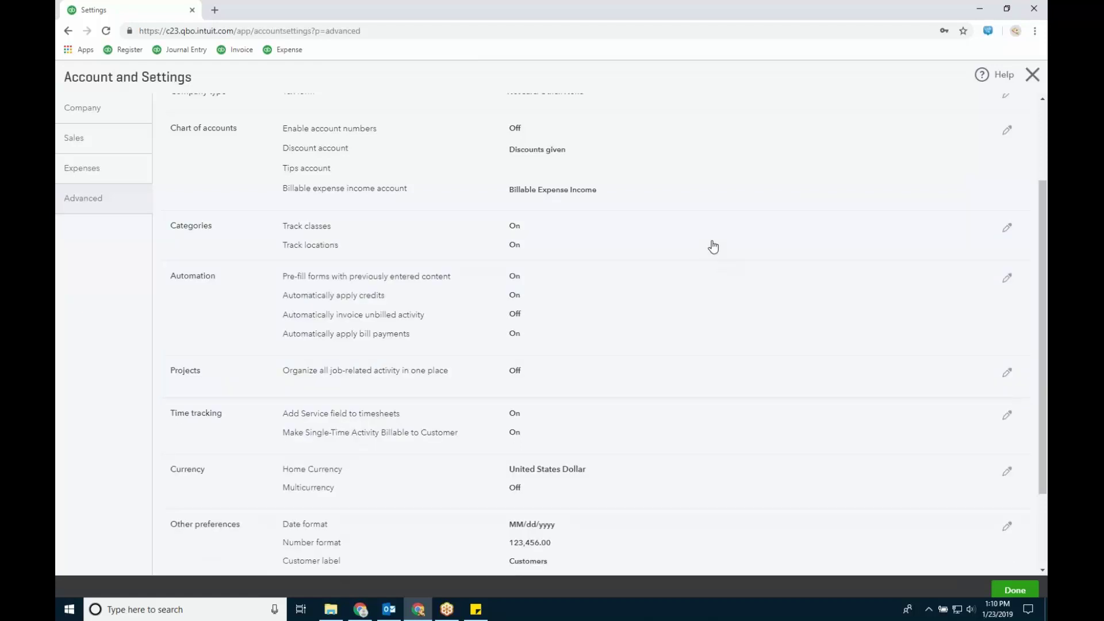
pyautogui.click(713, 246)
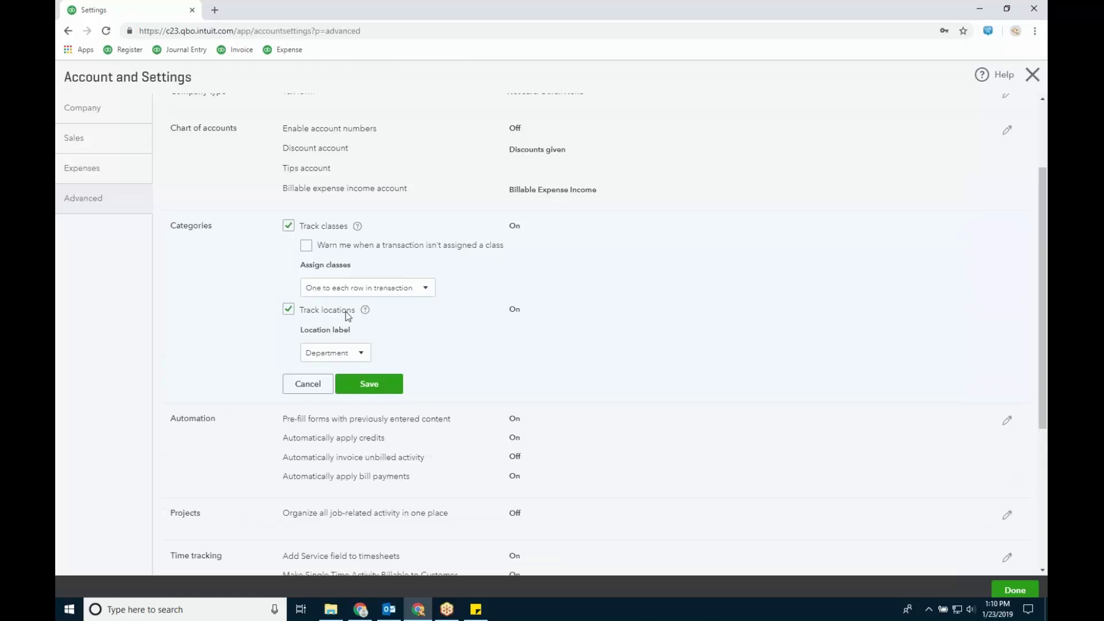
pyautogui.click(395, 384)
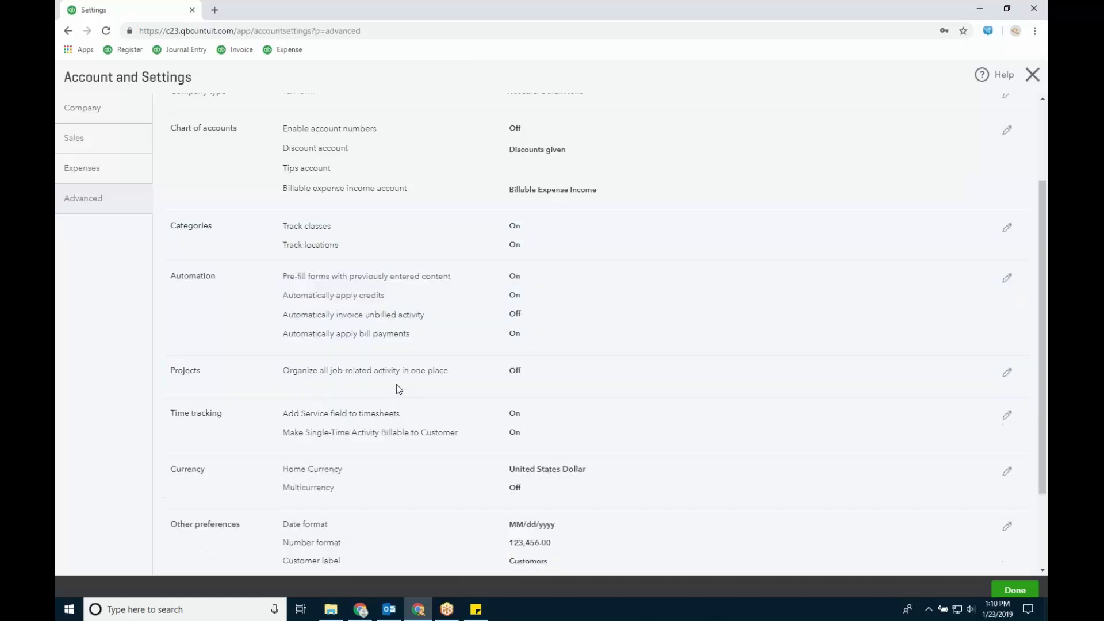
pyautogui.click(1013, 590)
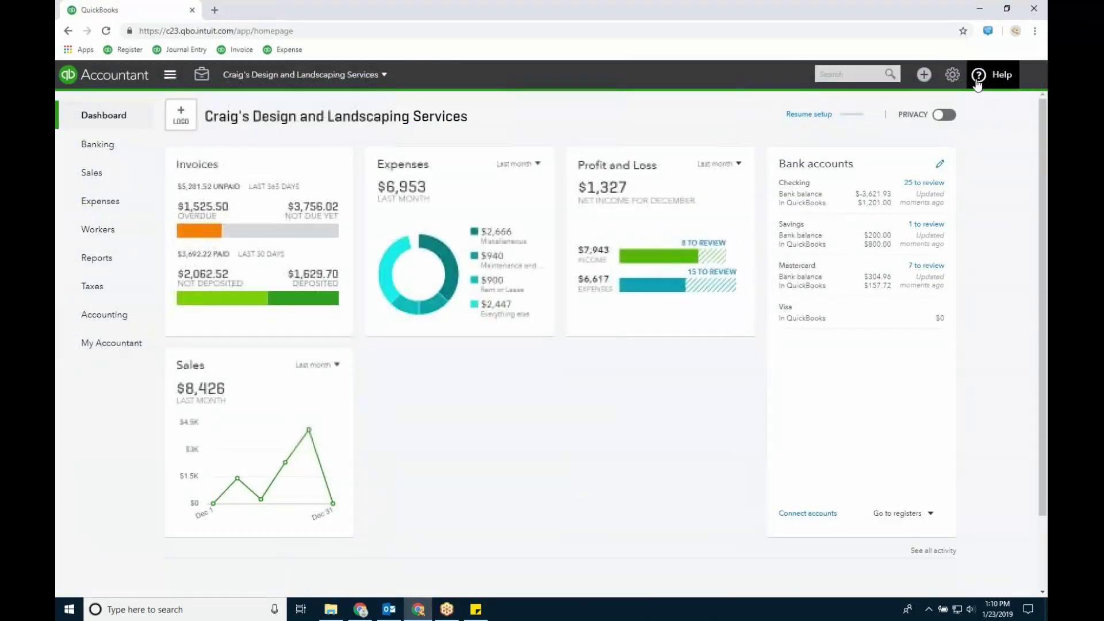
# Visit All Lists, then change the location label to Location in Account and Settings and save
pyautogui.click(953, 78)
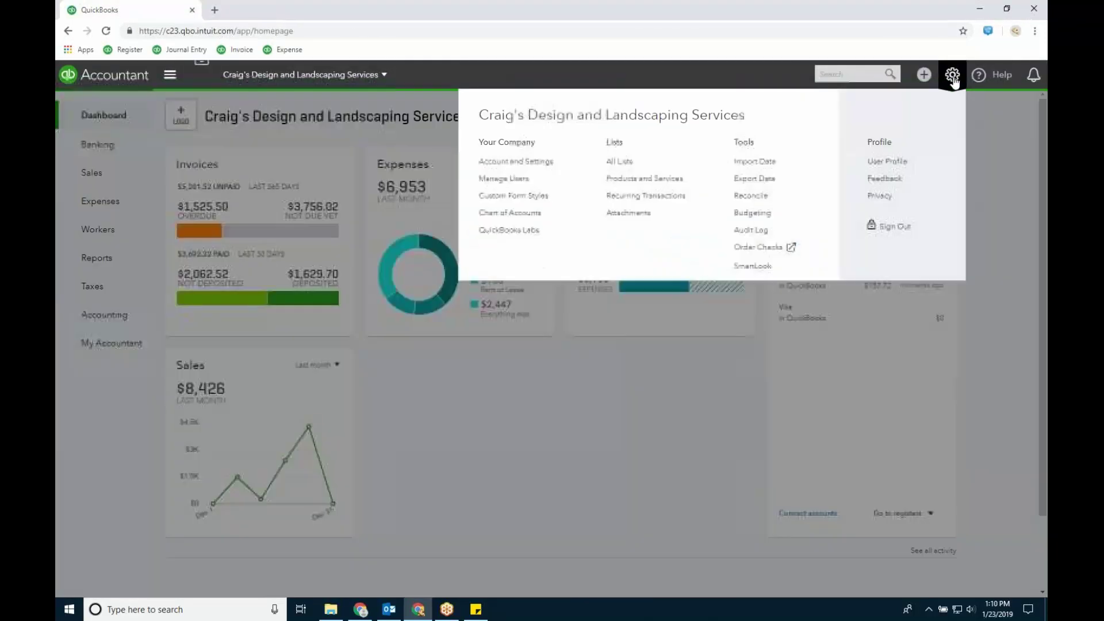
pyautogui.click(625, 166)
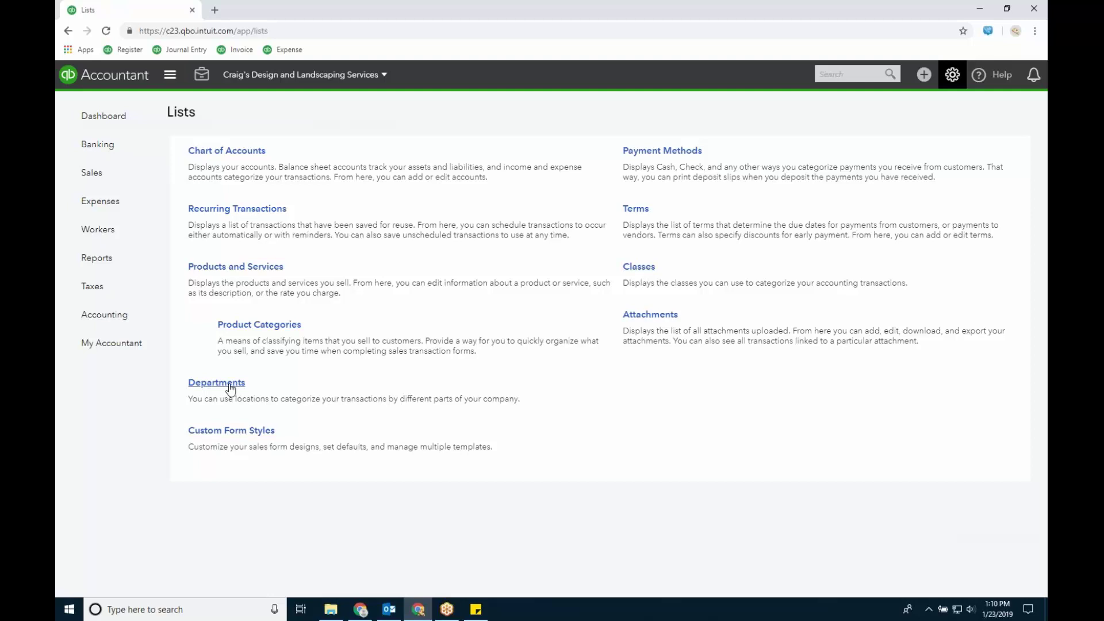
pyautogui.click(952, 75)
pyautogui.click(517, 162)
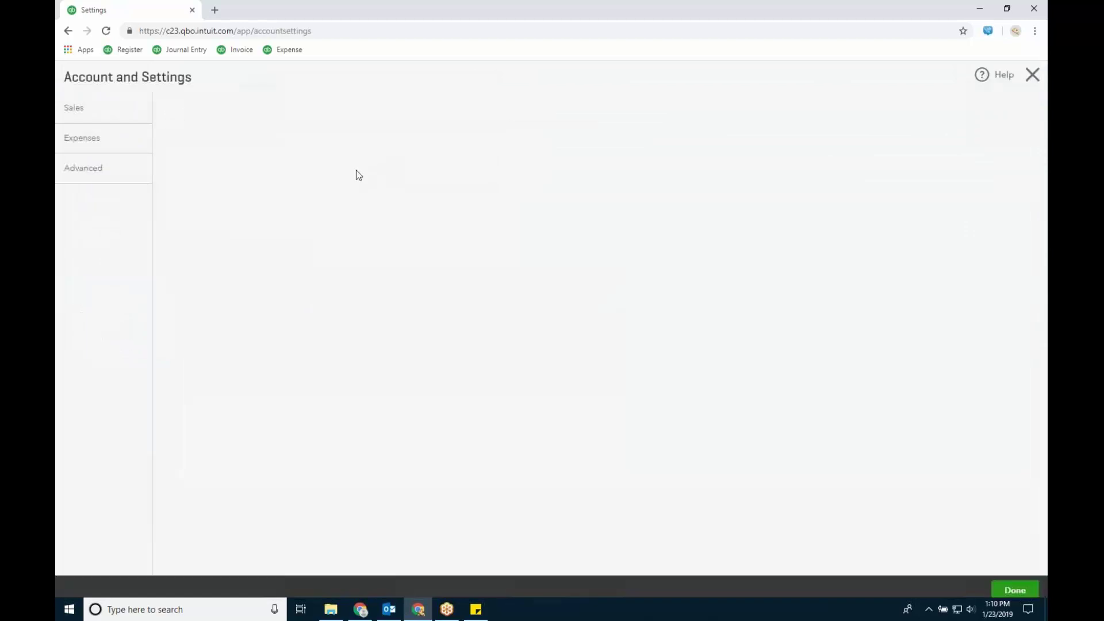
pyautogui.click(355, 470)
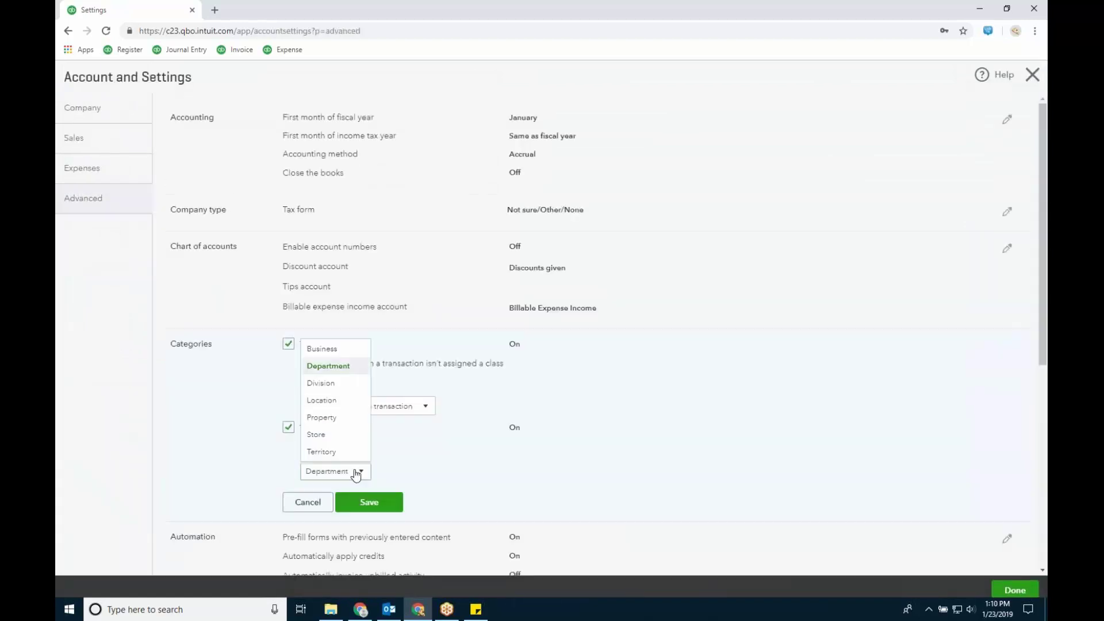
pyautogui.click(324, 400)
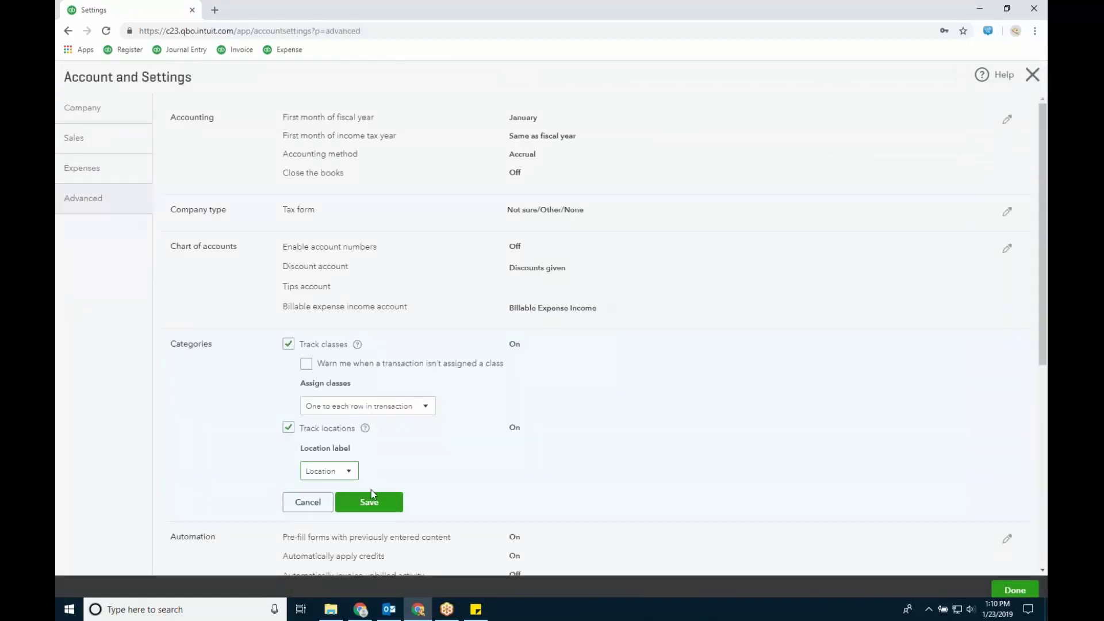
pyautogui.click(384, 502)
pyautogui.click(1016, 590)
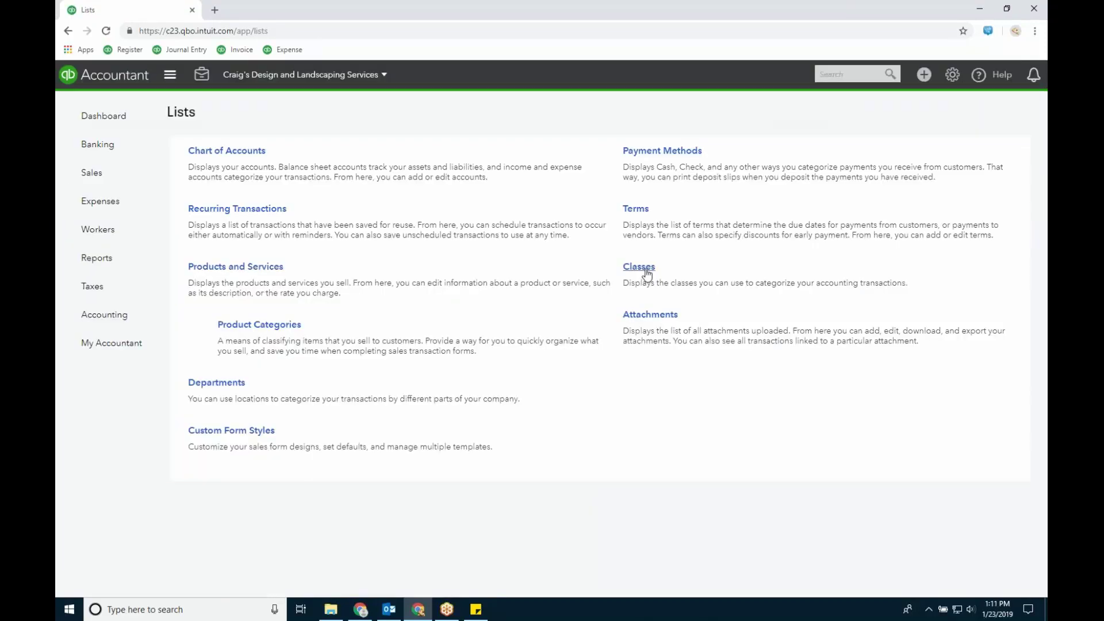
# Create the Agriculture and Timber classes in the Classes list
pyautogui.click(646, 268)
pyautogui.click(1015, 113)
pyautogui.click(534, 310)
pyautogui.write('Agriculture')
pyautogui.click(612, 382)
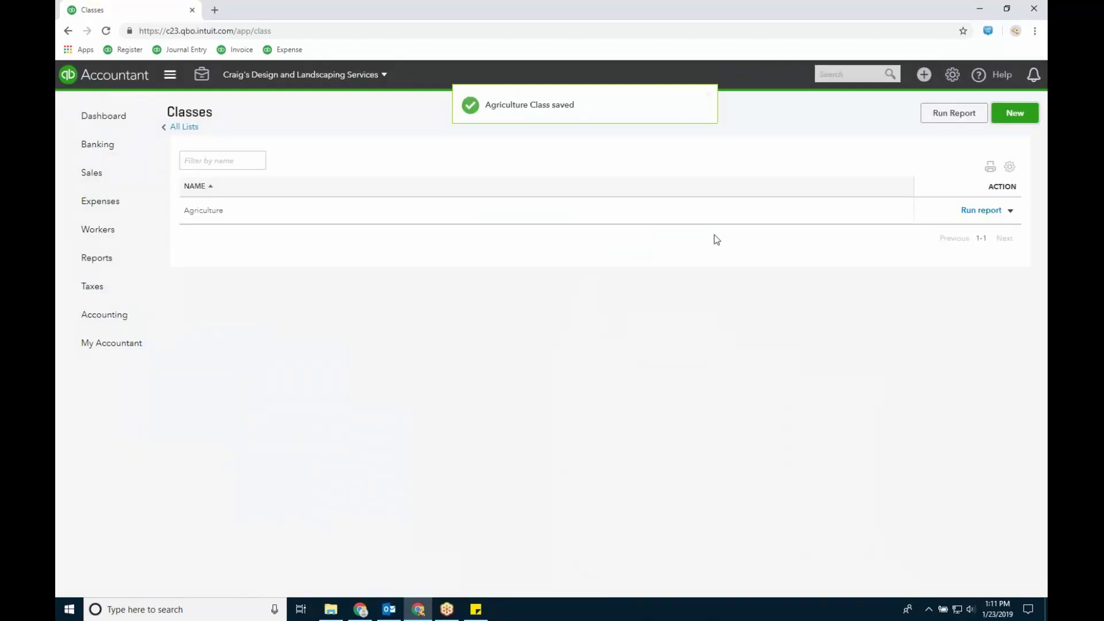
pyautogui.click(1011, 117)
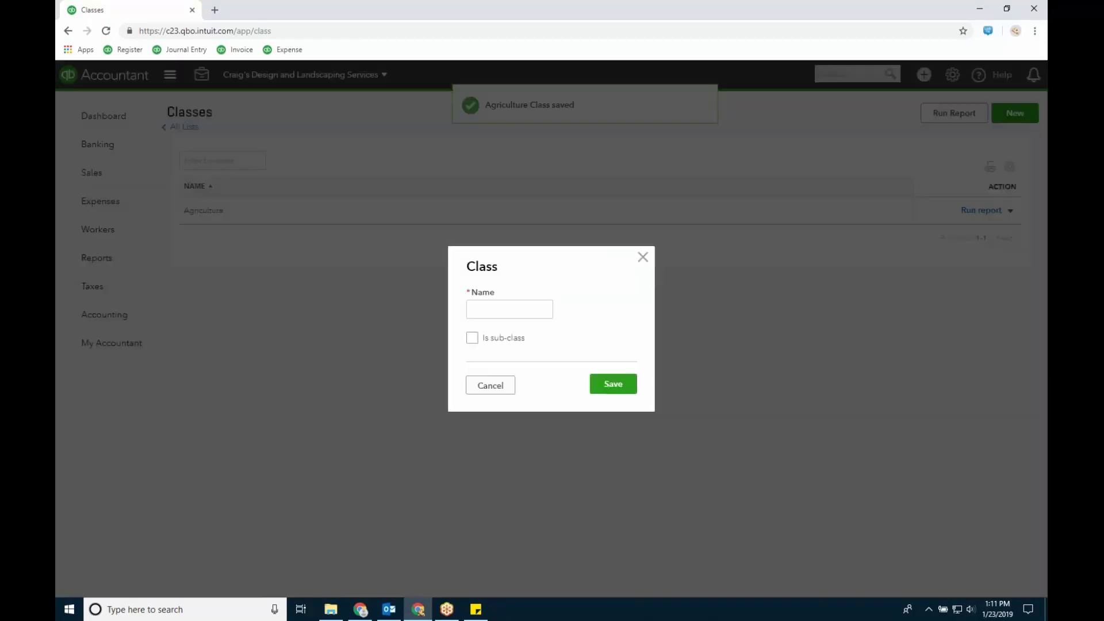
pyautogui.click(539, 315)
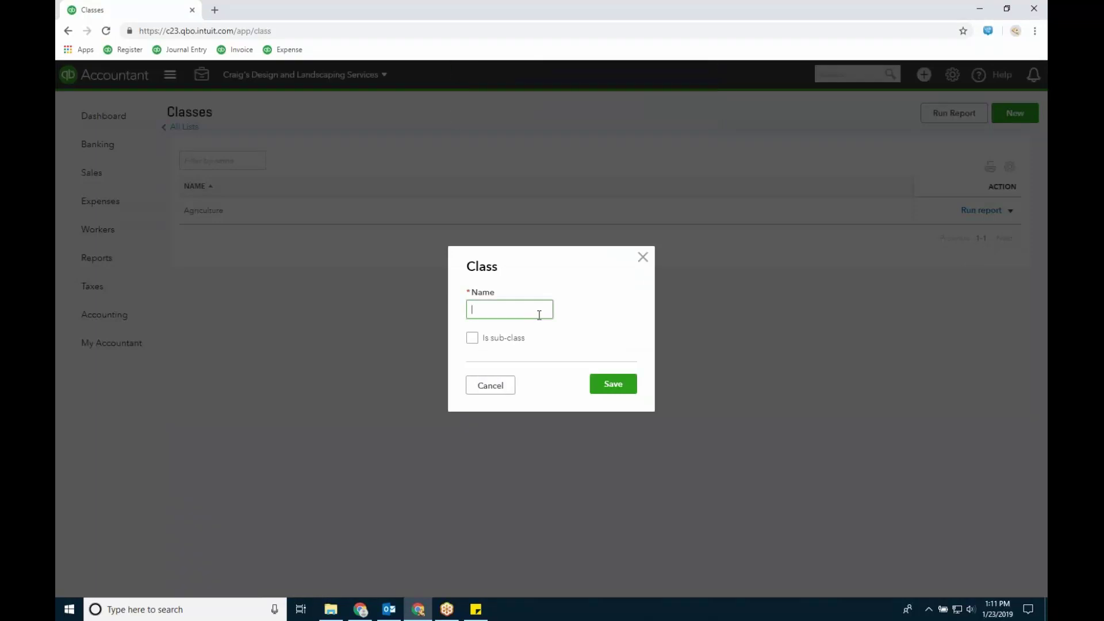
pyautogui.write('Timber')
pyautogui.click(625, 384)
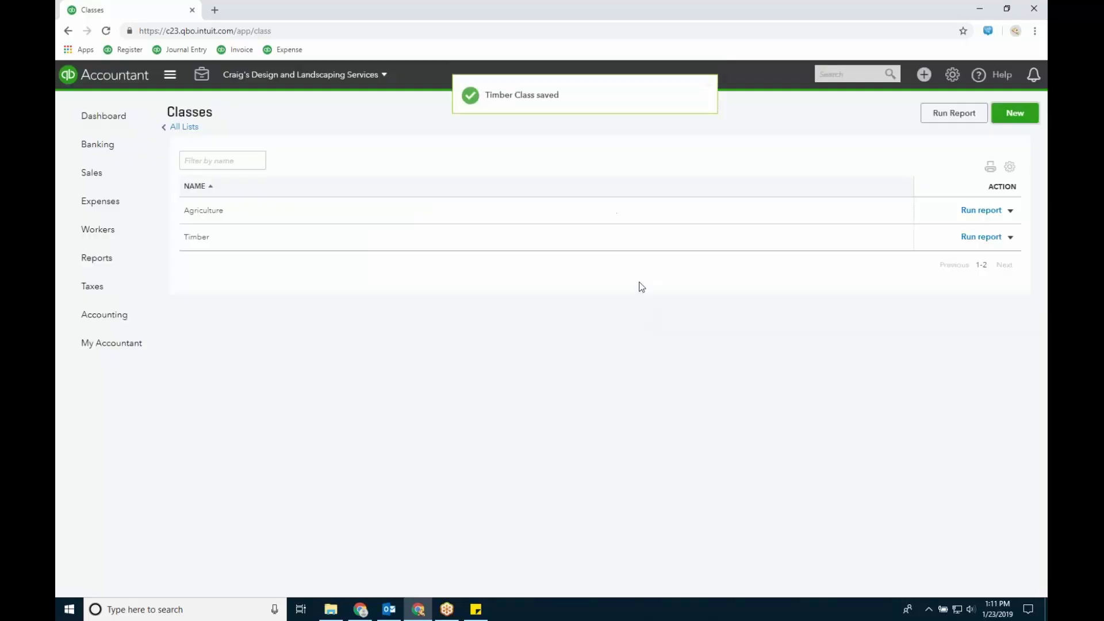
# Add the Ranching and Royalty classes
pyautogui.click(1015, 113)
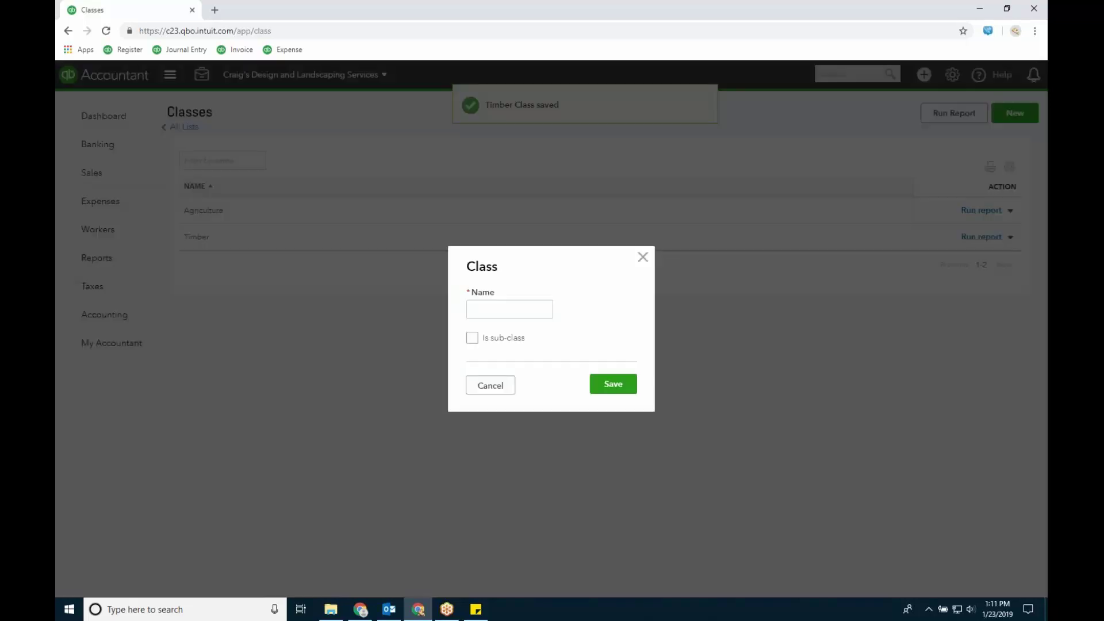
pyautogui.click(500, 308)
pyautogui.write('Ranching')
pyautogui.press('Return')
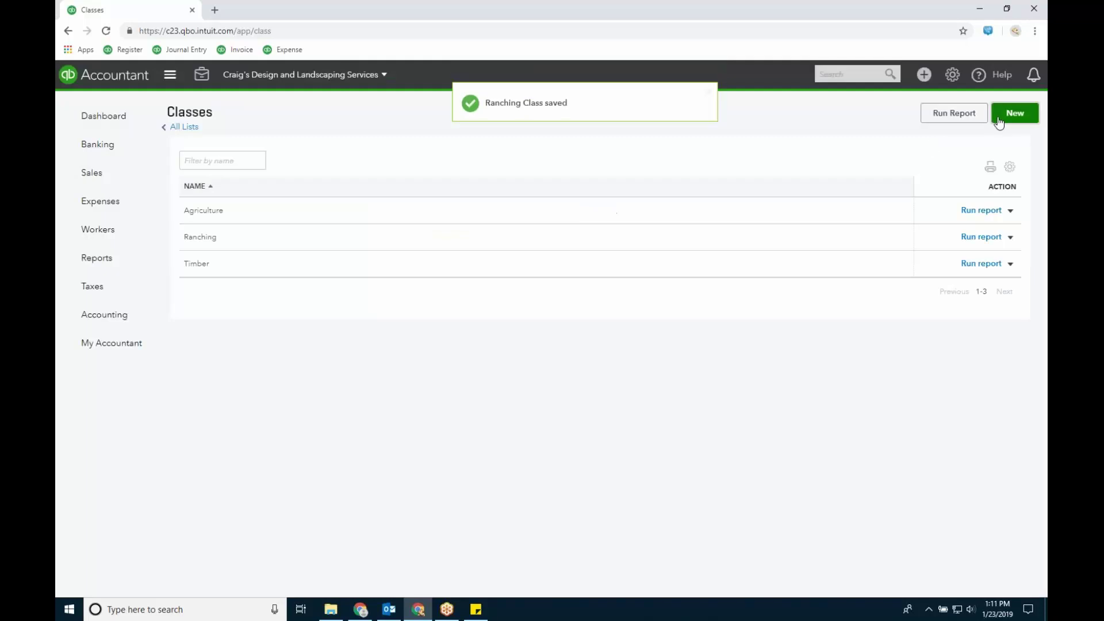
pyautogui.click(1009, 113)
pyautogui.click(543, 311)
pyautogui.write('Royalty')
pyautogui.press('Return')
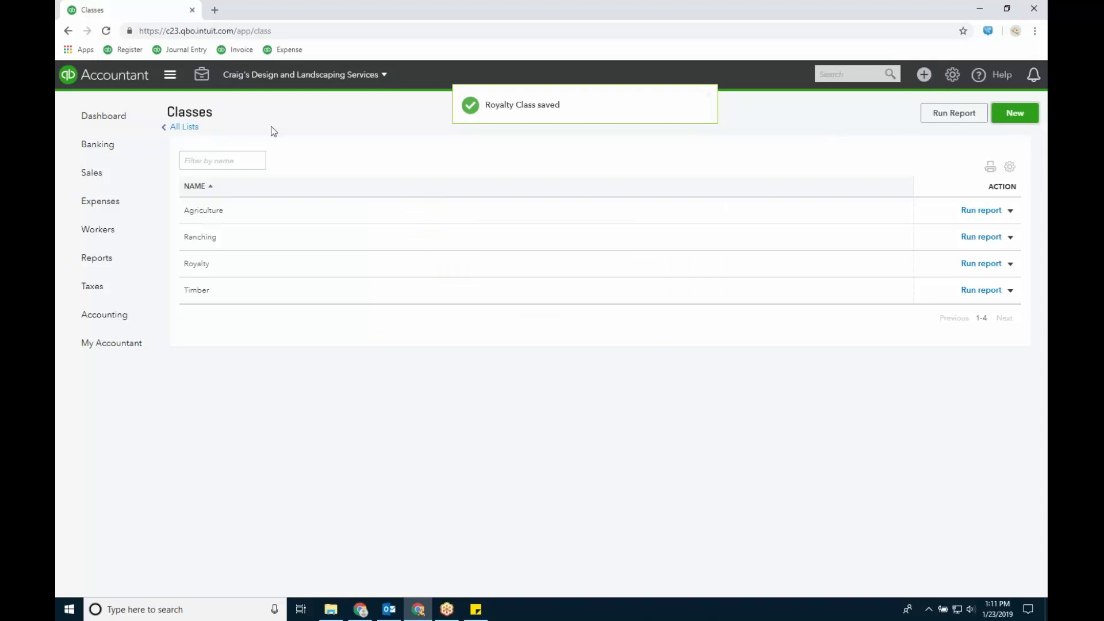
# Create the Texas and Oklahoma departments from the Departments list
pyautogui.click(197, 125)
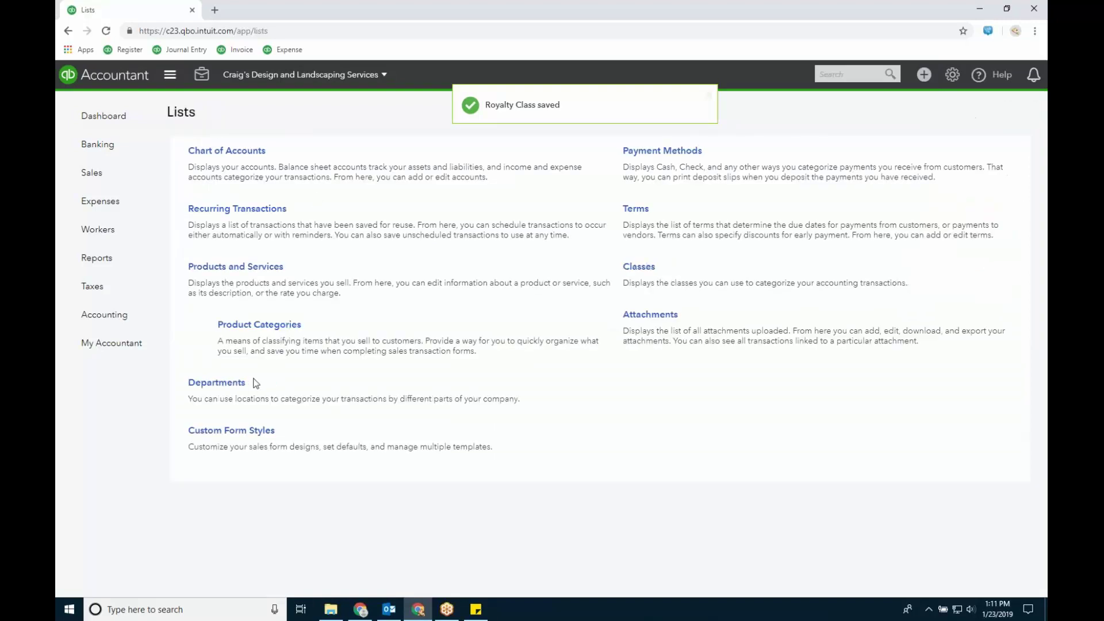
pyautogui.click(231, 390)
pyautogui.write('Texas')
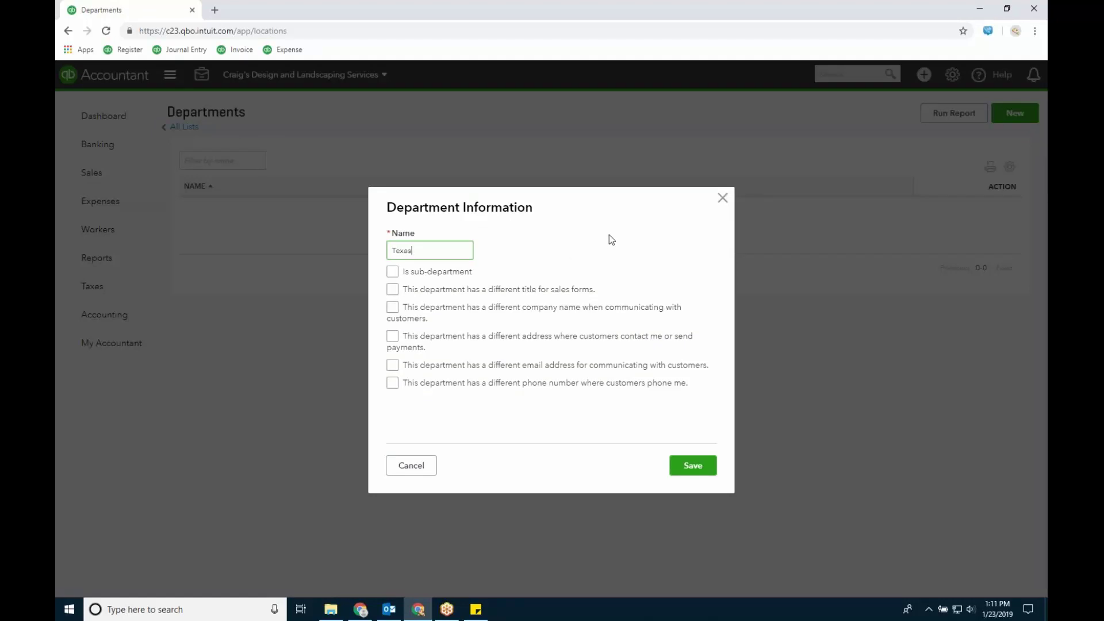
pyautogui.click(694, 467)
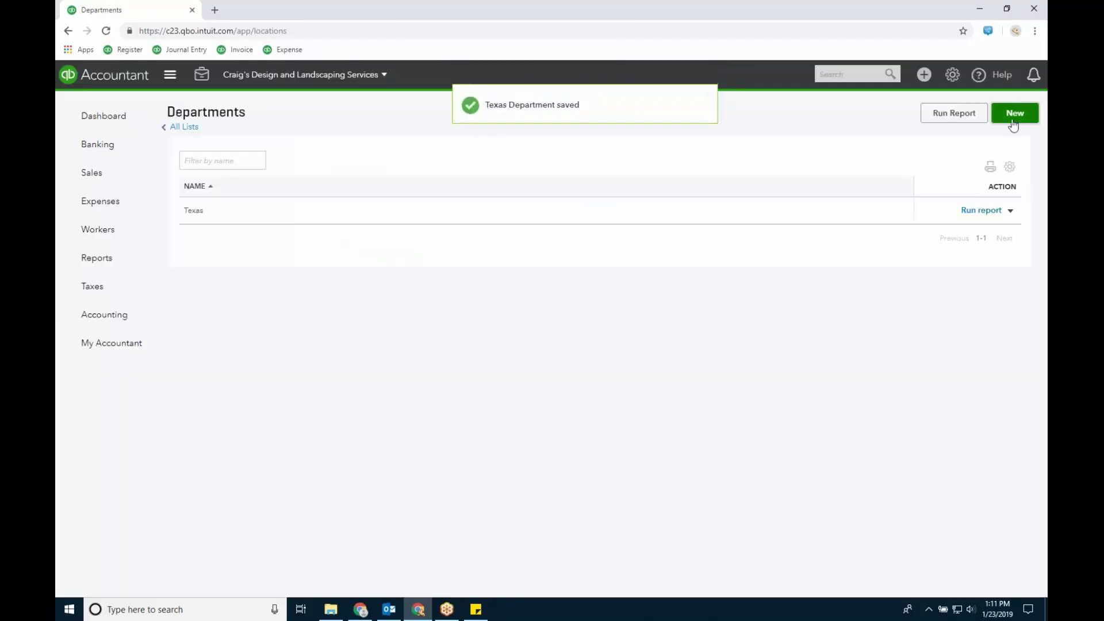
pyautogui.click(1015, 113)
pyautogui.write('Oklahoma')
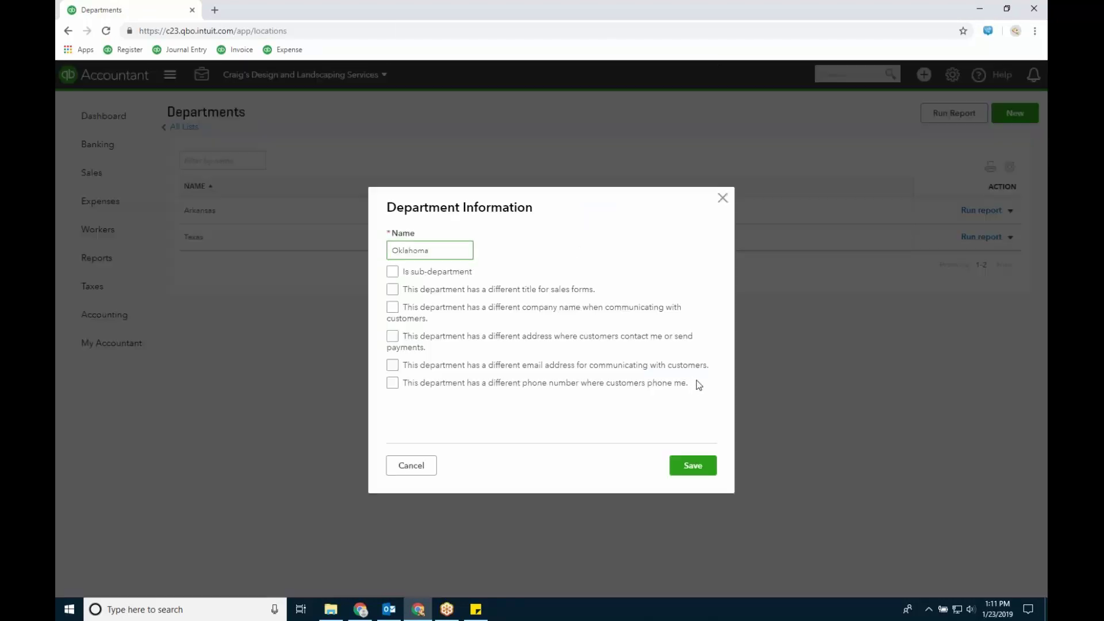
pyautogui.click(700, 472)
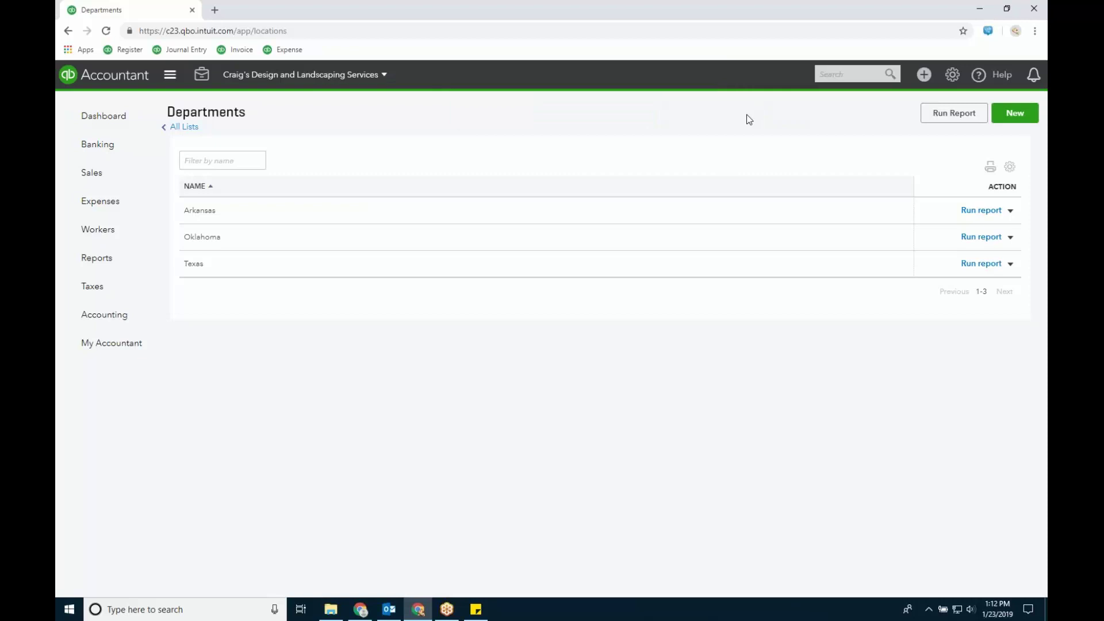
# Start a new check made out to Bob's Burger Joint
pyautogui.click(924, 75)
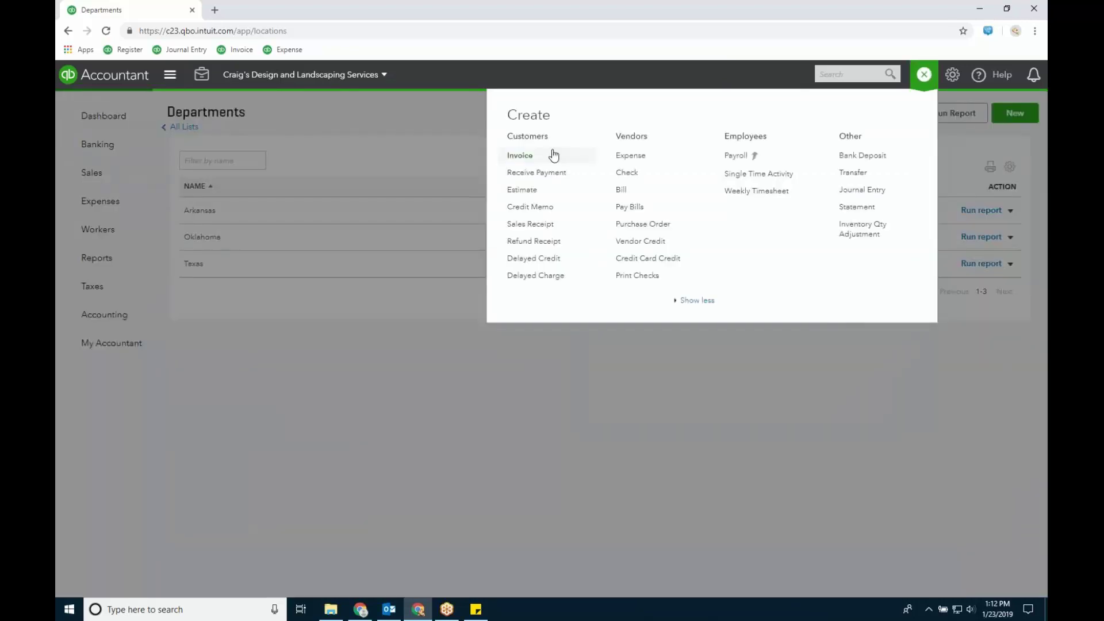
pyautogui.click(627, 174)
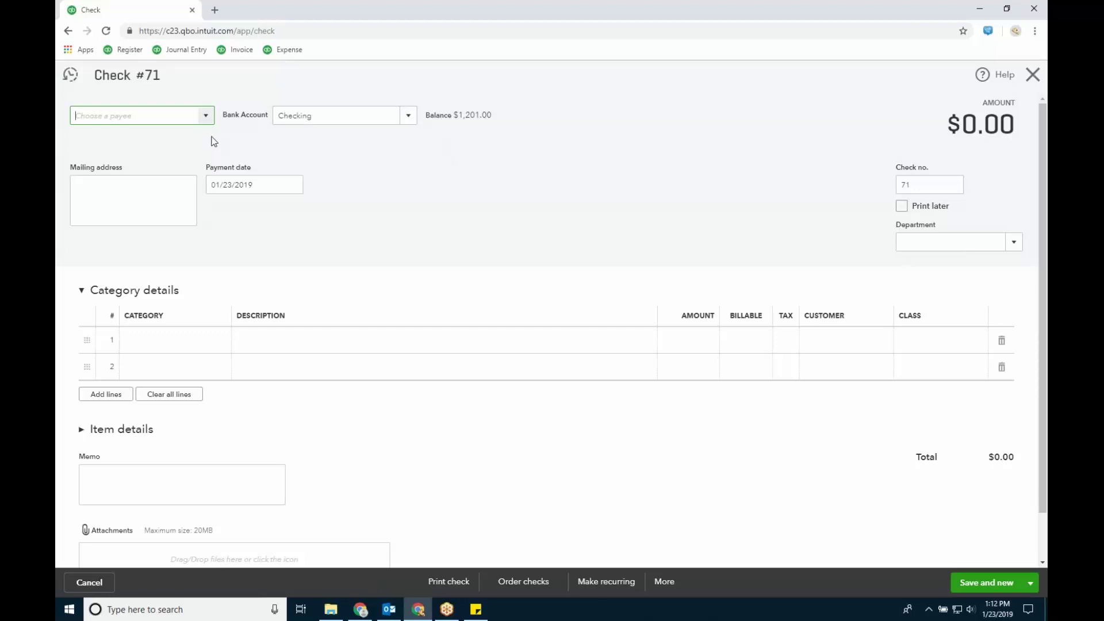
pyautogui.click(205, 116)
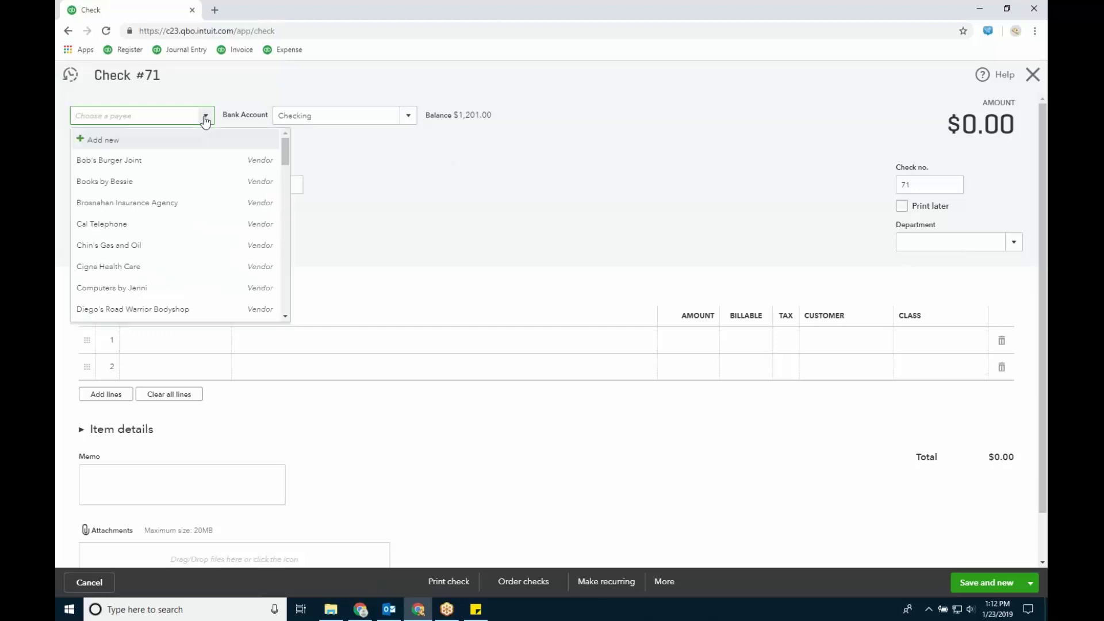
pyautogui.click(148, 163)
# Add a first expense line of Meals and Entertainment for 100
pyautogui.click(199, 346)
pyautogui.click(226, 342)
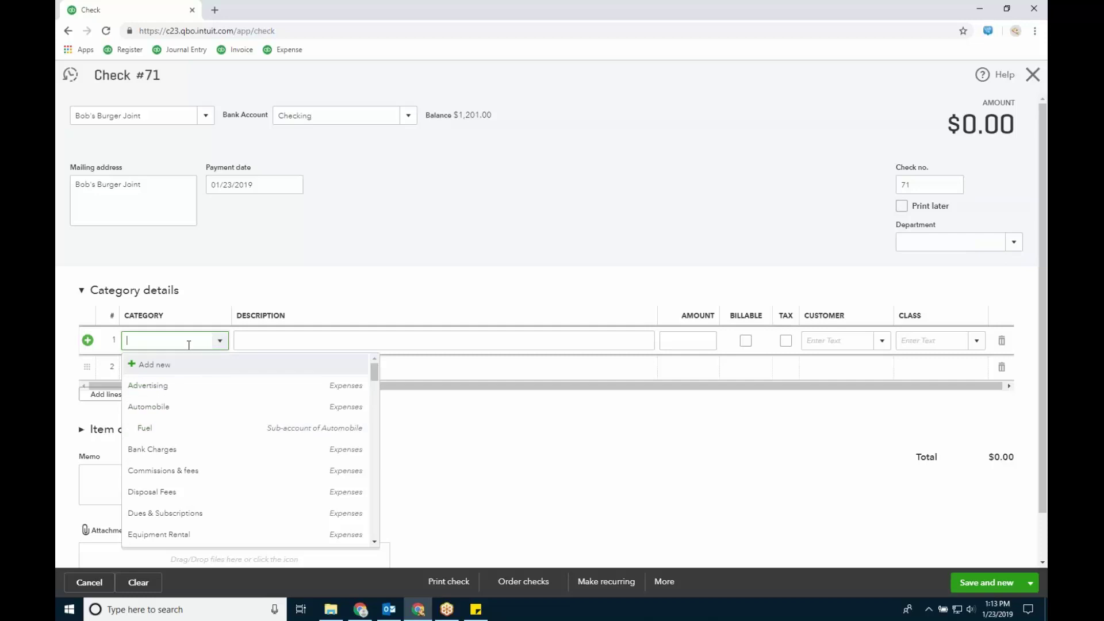
pyautogui.write('me')
pyautogui.press('Tab')
pyautogui.write('100')
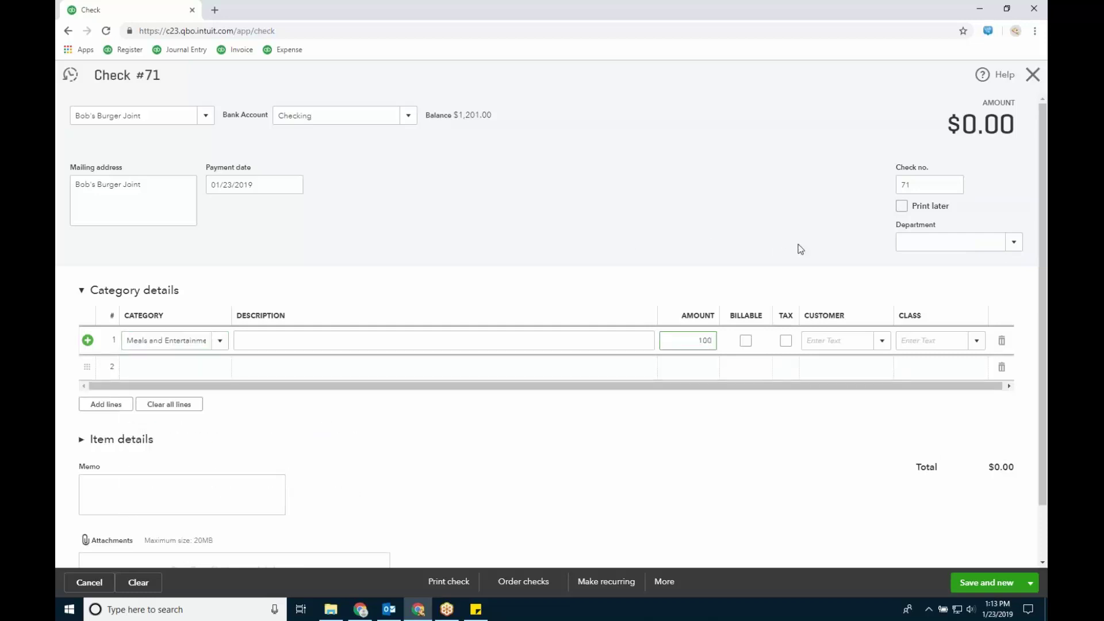
# Set the check's department to Texas and class line 1 as Agriculture
pyautogui.click(1020, 245)
pyautogui.click(926, 338)
pyautogui.click(933, 352)
pyautogui.click(976, 351)
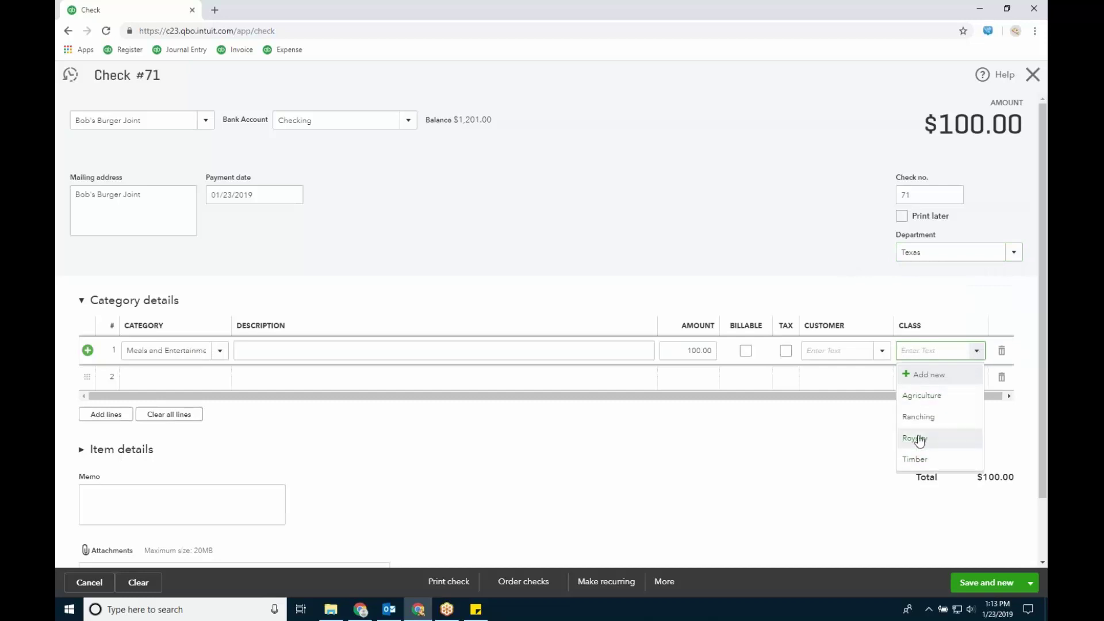
pyautogui.click(923, 396)
# Add a second Advertising line for 100 classed Ranching, then save and close the check
pyautogui.click(202, 377)
pyautogui.write('ad')
pyautogui.click(975, 378)
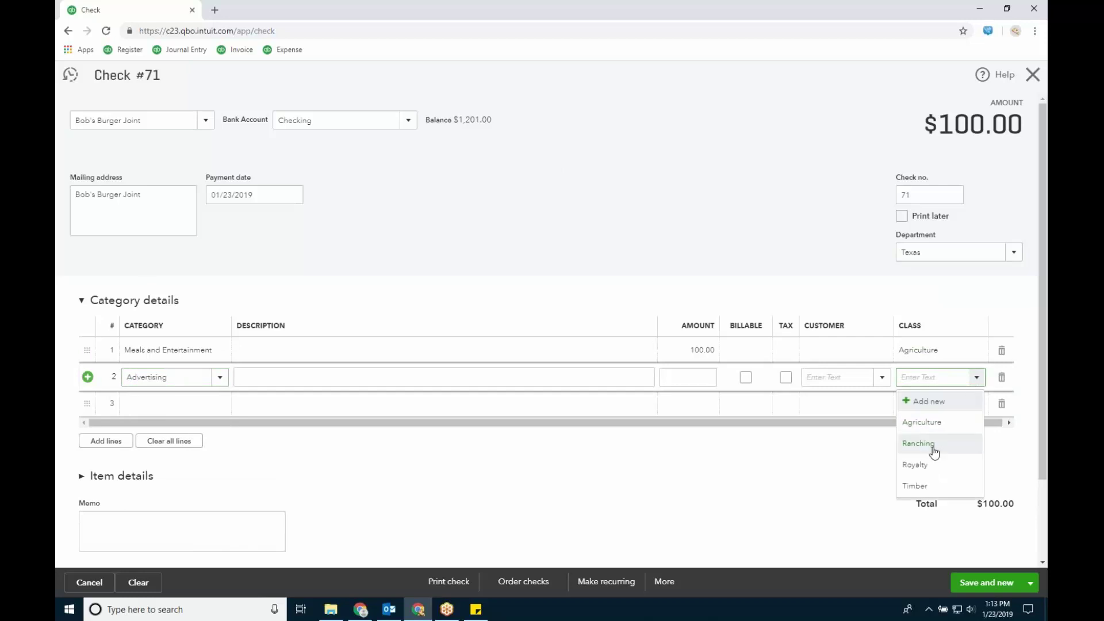
pyautogui.click(934, 453)
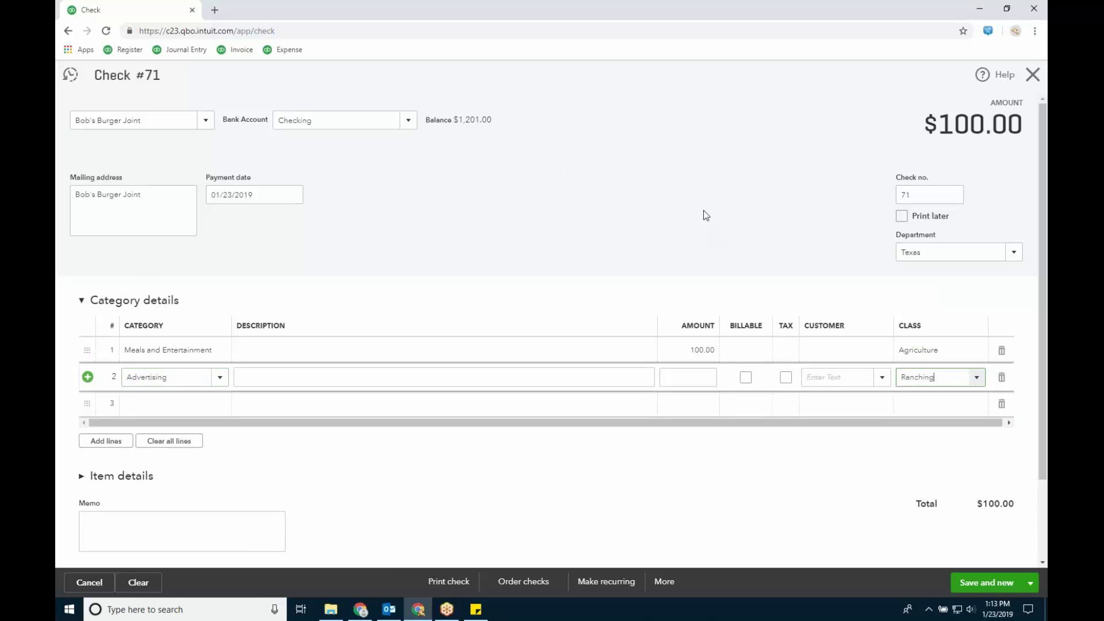
pyautogui.click(698, 377)
pyautogui.write('100')
pyautogui.press('Tab')
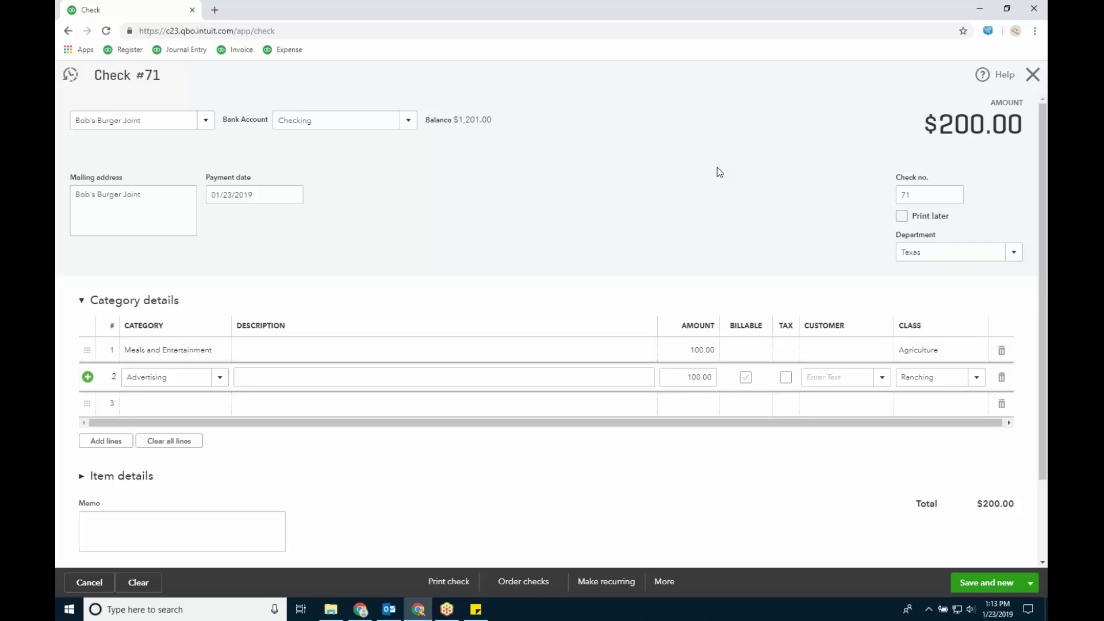
pyautogui.click(1029, 583)
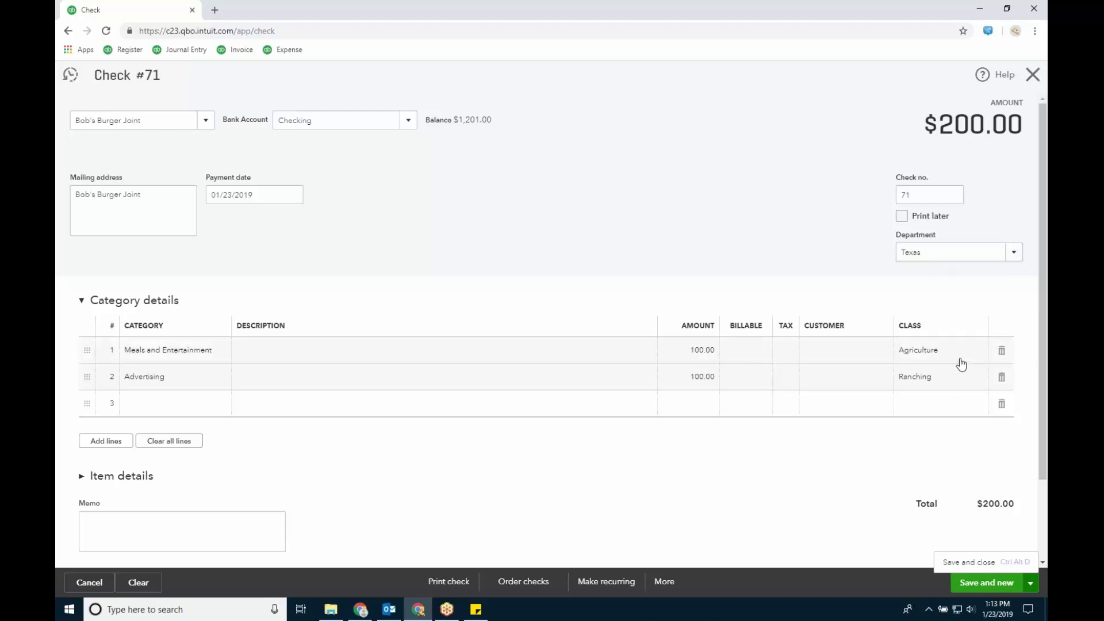
pyautogui.click(971, 562)
# Open the $205.00 Norton Lumber bill from Recent Bills
pyautogui.click(924, 74)
pyautogui.click(620, 185)
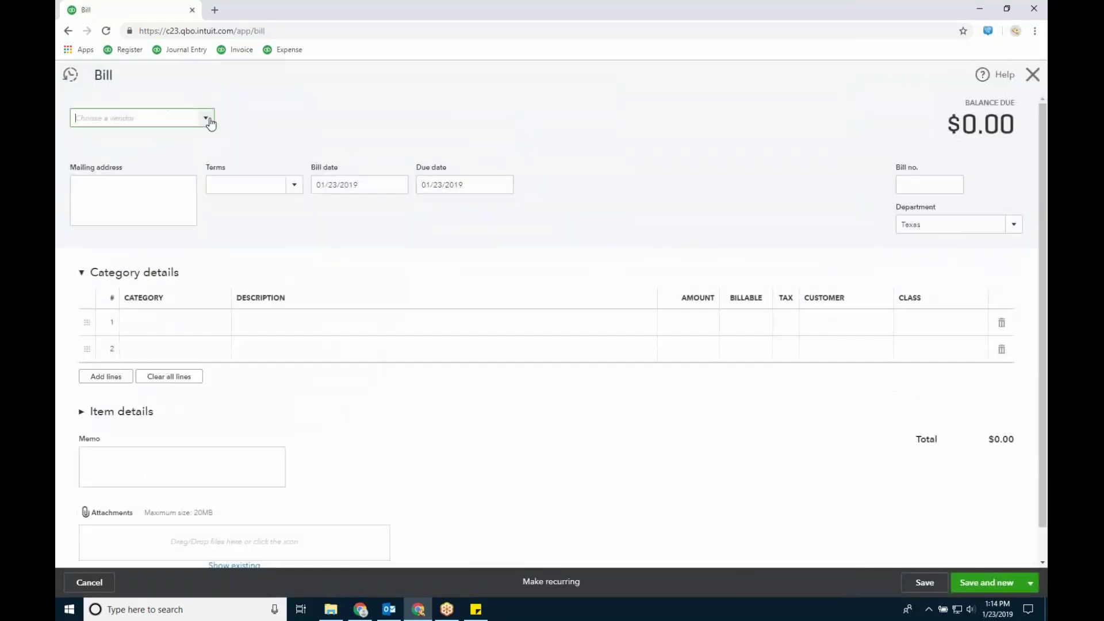
pyautogui.click(205, 119)
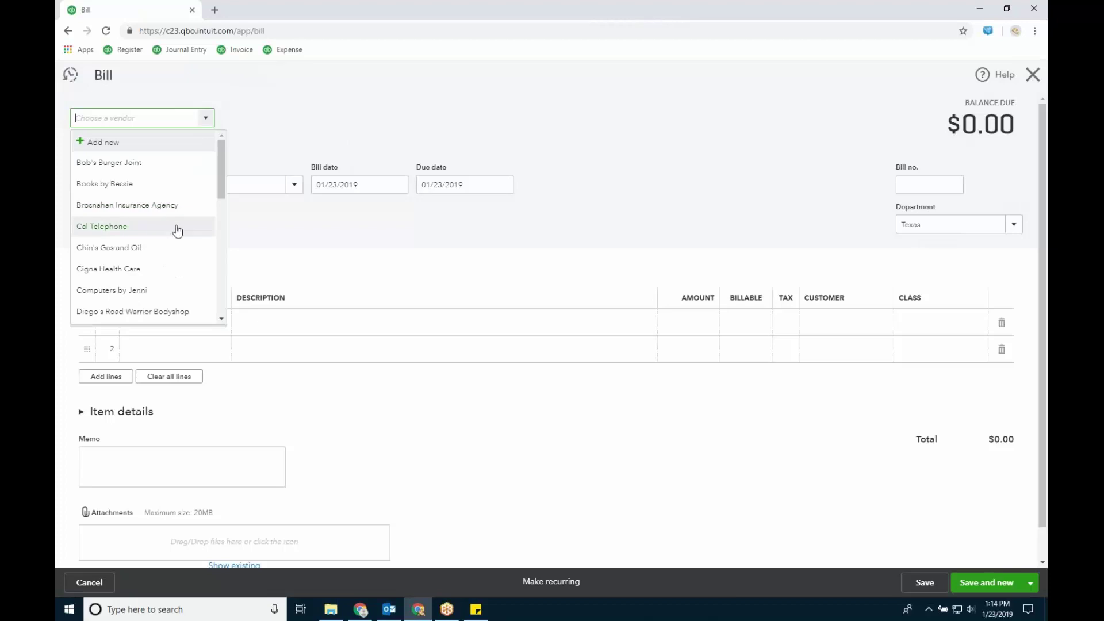
pyautogui.tripleClick(767, 143)
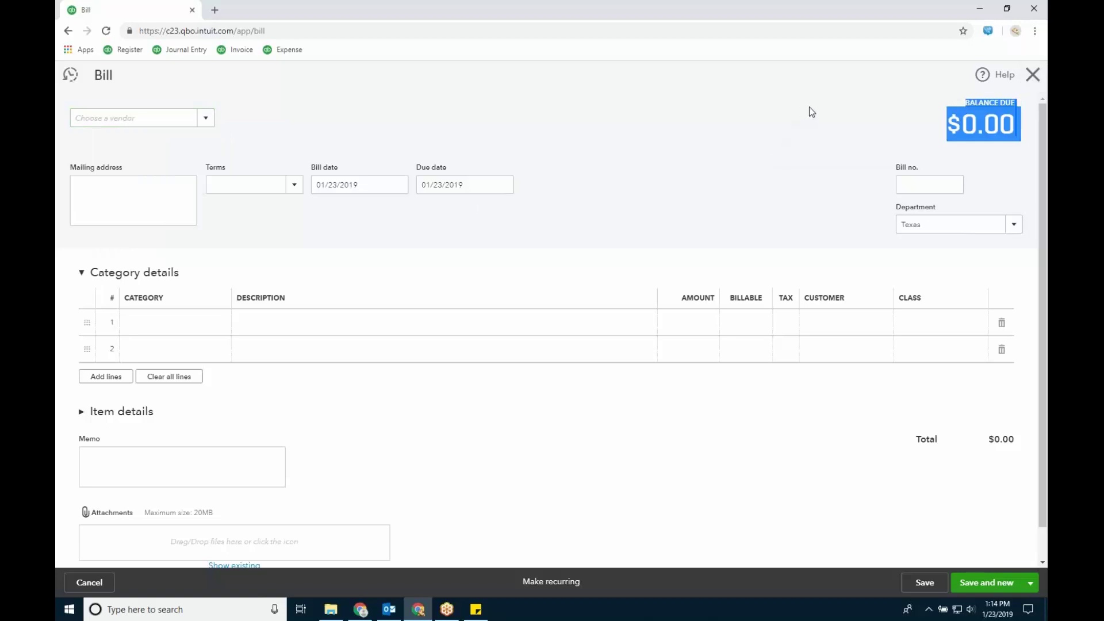
pyautogui.click(80, 88)
pyautogui.click(234, 146)
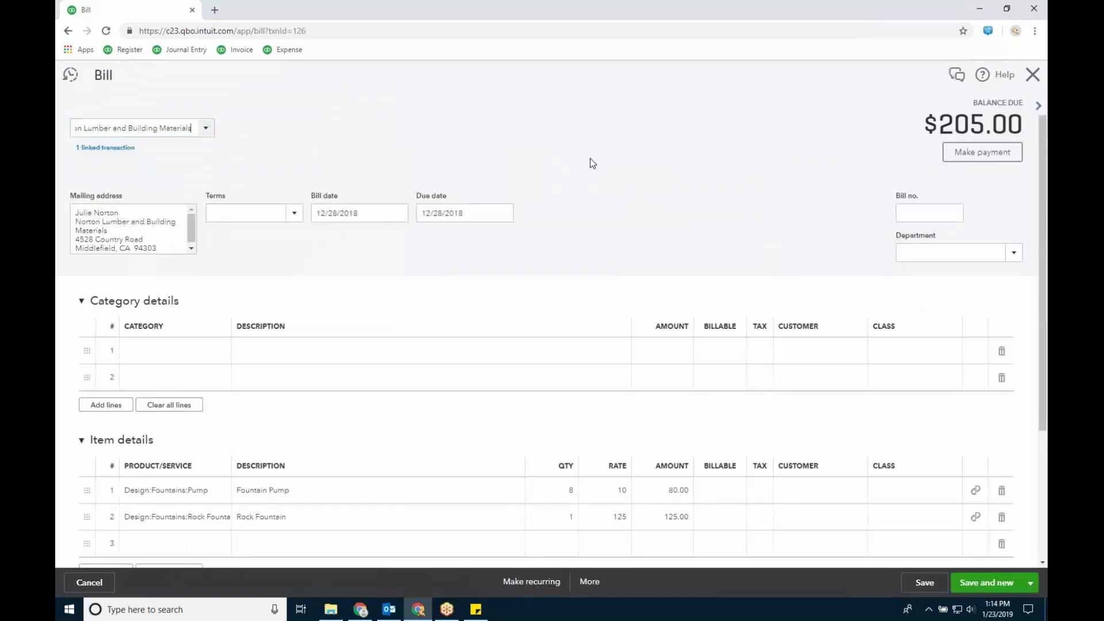
# Class the bill's two item lines as Royalty and Timber
pyautogui.scroll(-2, 757, 391)
pyautogui.click(911, 373)
pyautogui.click(953, 373)
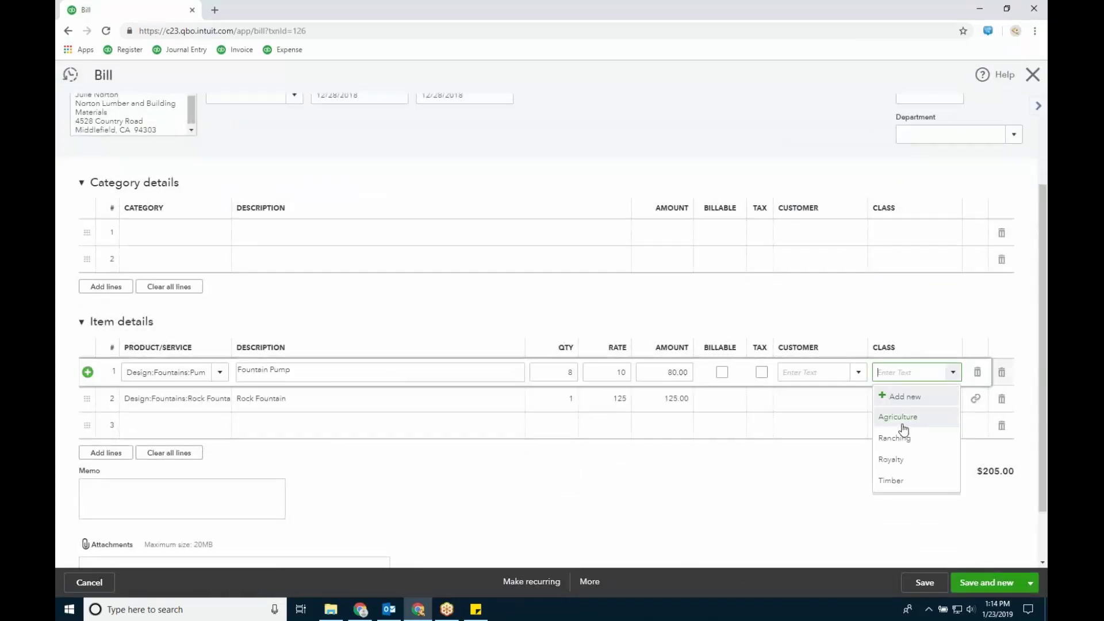
pyautogui.click(893, 460)
pyautogui.click(908, 402)
pyautogui.click(953, 399)
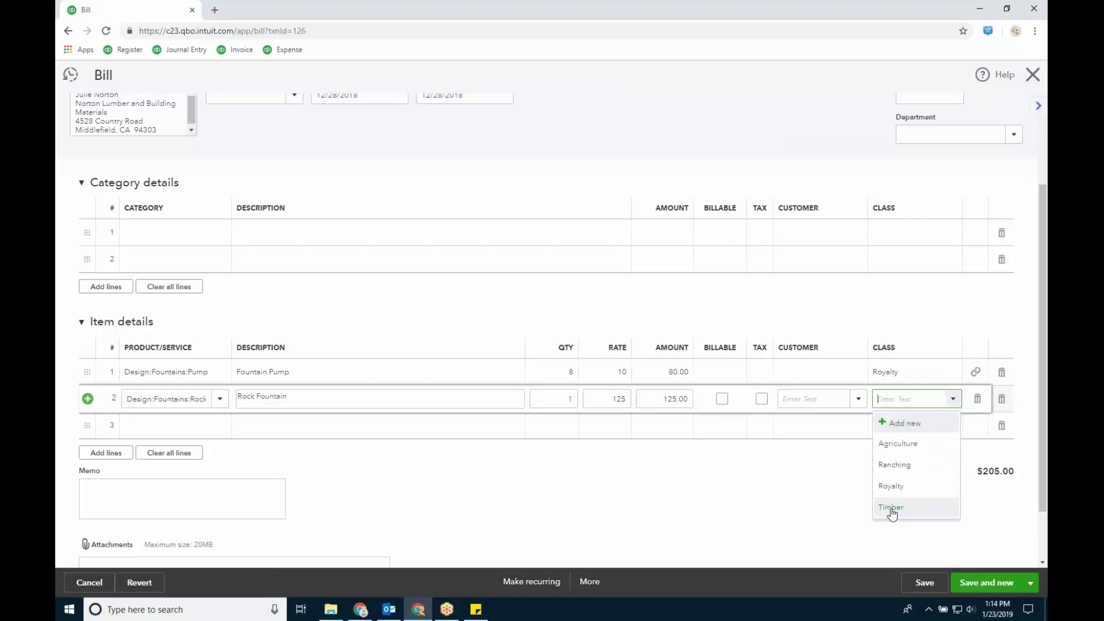
pyautogui.click(893, 514)
# Set the bill's department to Oklahoma, then save and close, confirming the change
pyautogui.scroll(2, 977, 276)
pyautogui.click(1013, 253)
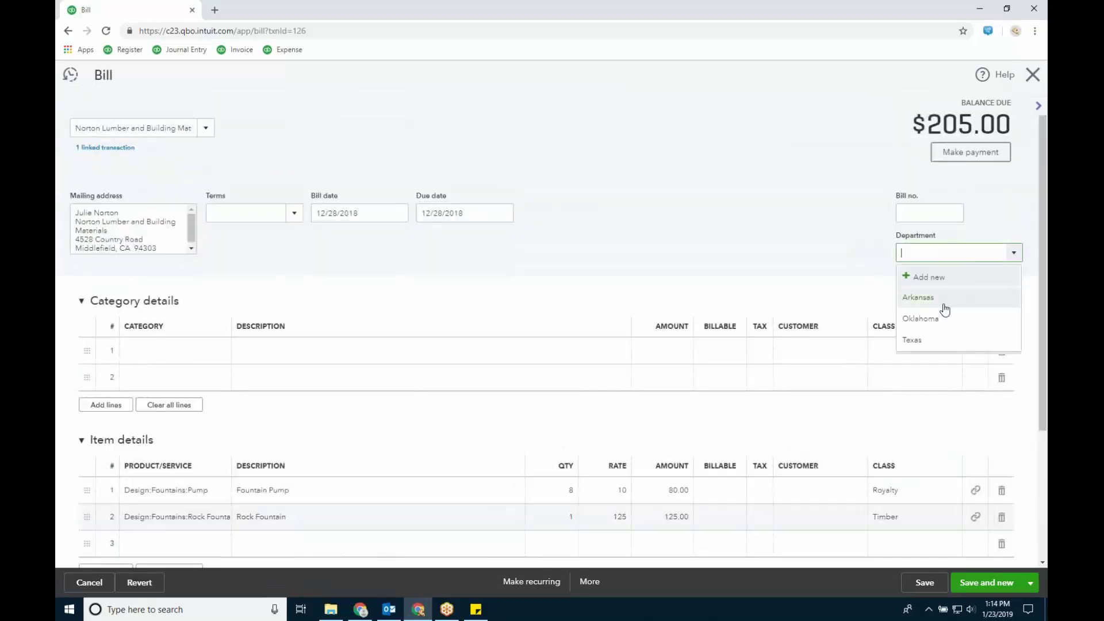
pyautogui.click(937, 320)
pyautogui.click(1030, 582)
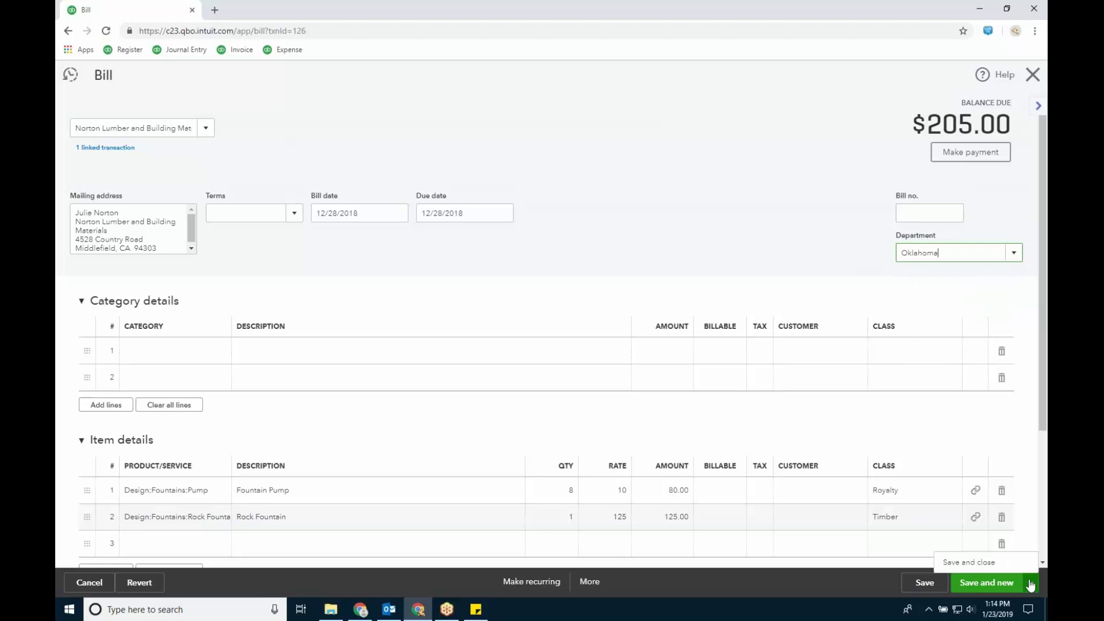
pyautogui.click(983, 565)
pyautogui.click(661, 361)
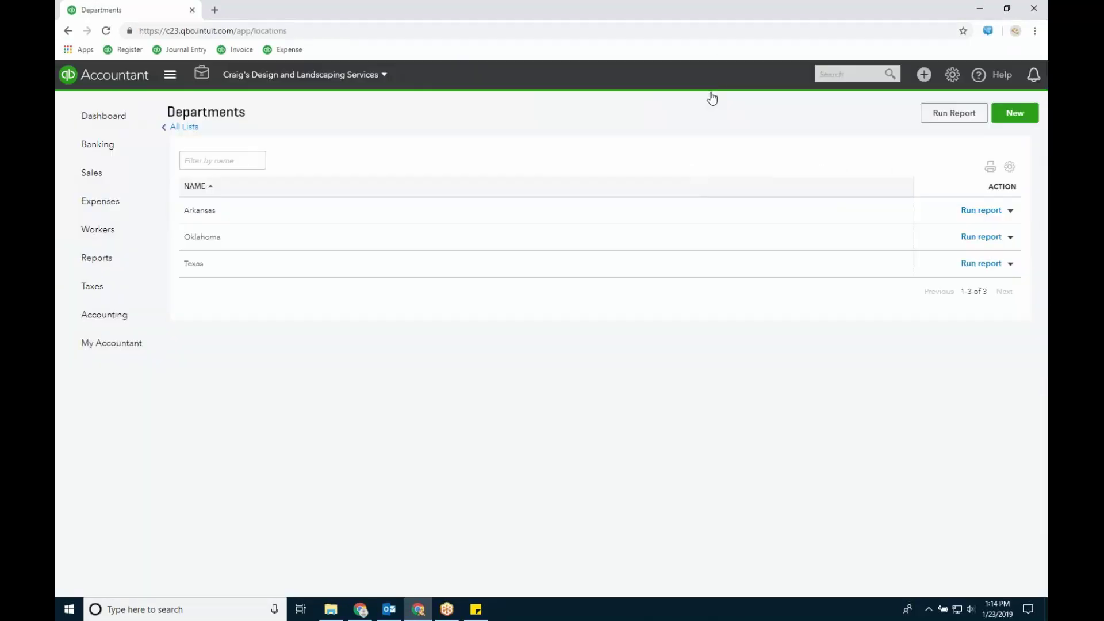
# Start an invoice for Amy's Bird Sanctuary, then discard it without saving
pyautogui.click(924, 76)
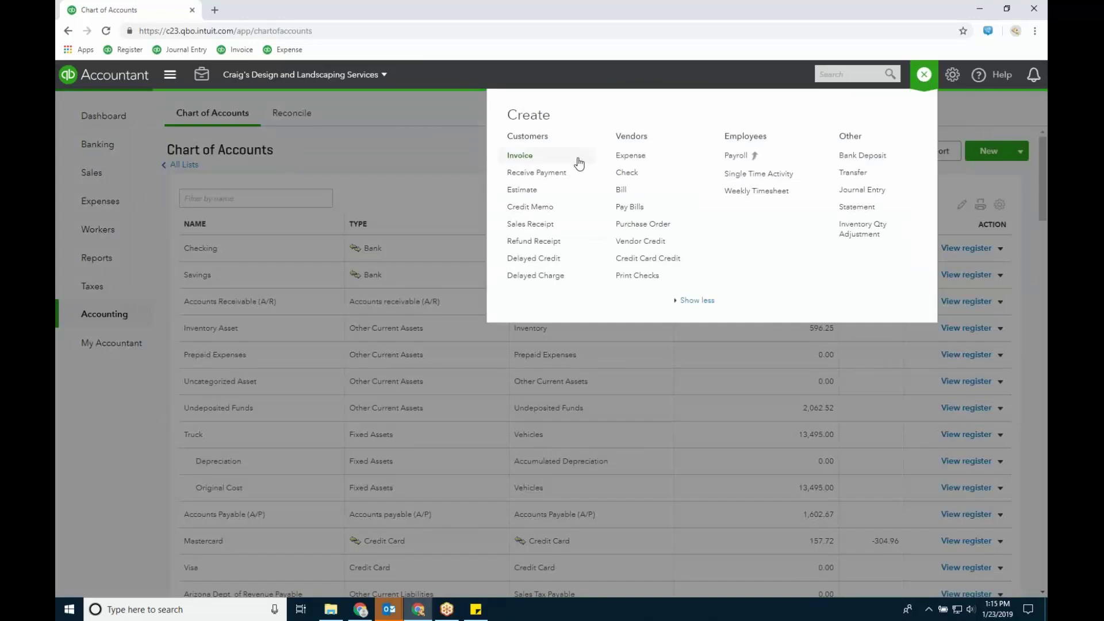
pyautogui.click(523, 156)
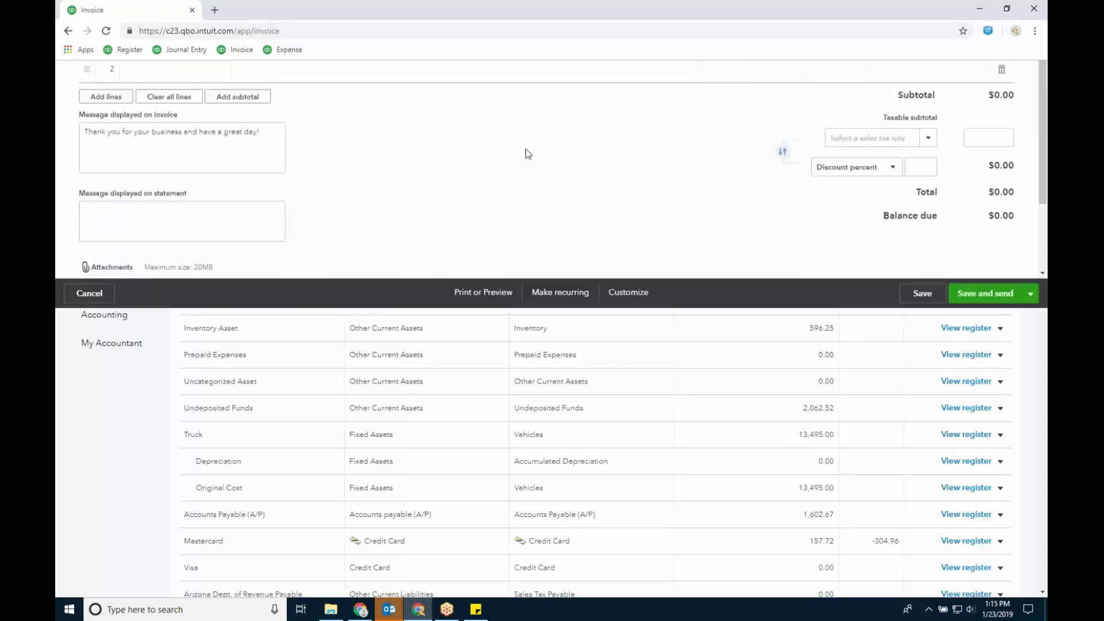
pyautogui.click(204, 115)
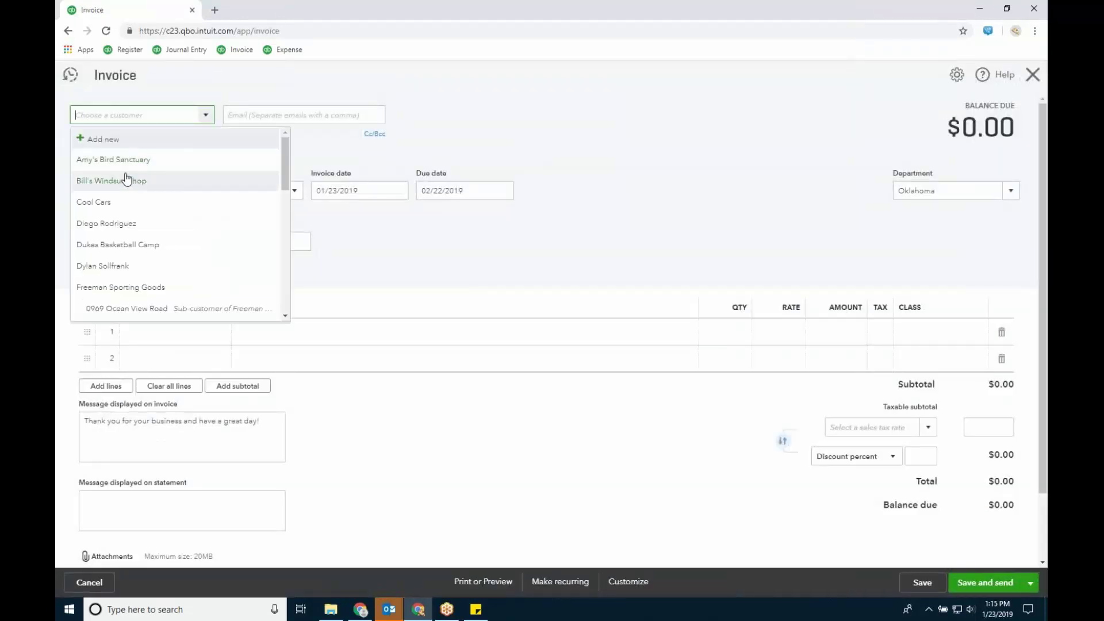
pyautogui.click(130, 167)
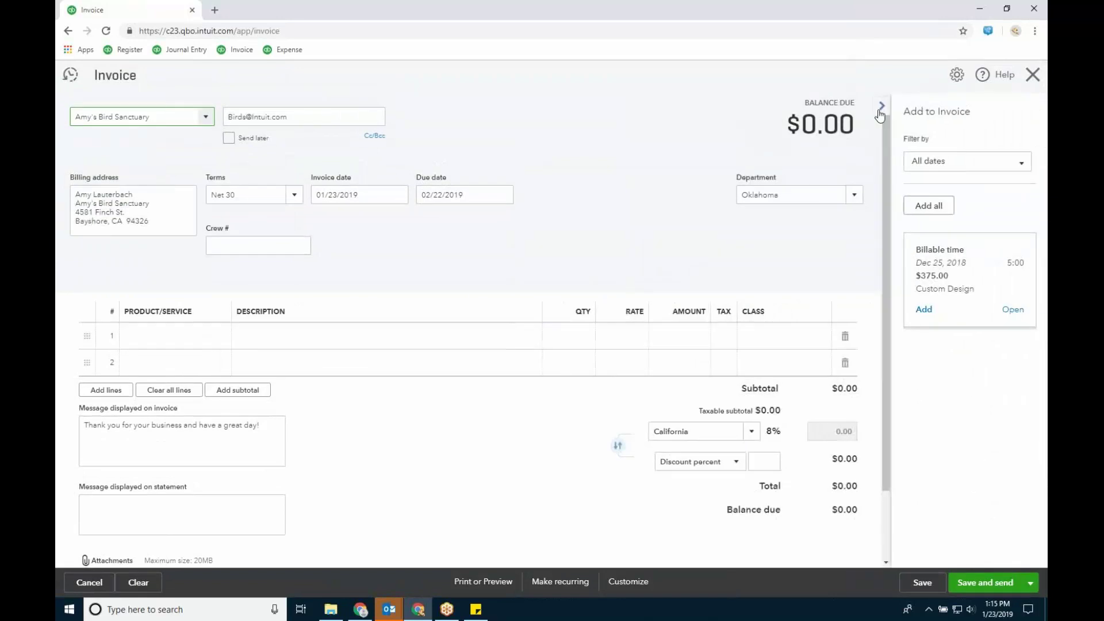
pyautogui.click(881, 106)
pyautogui.click(206, 336)
pyautogui.click(220, 333)
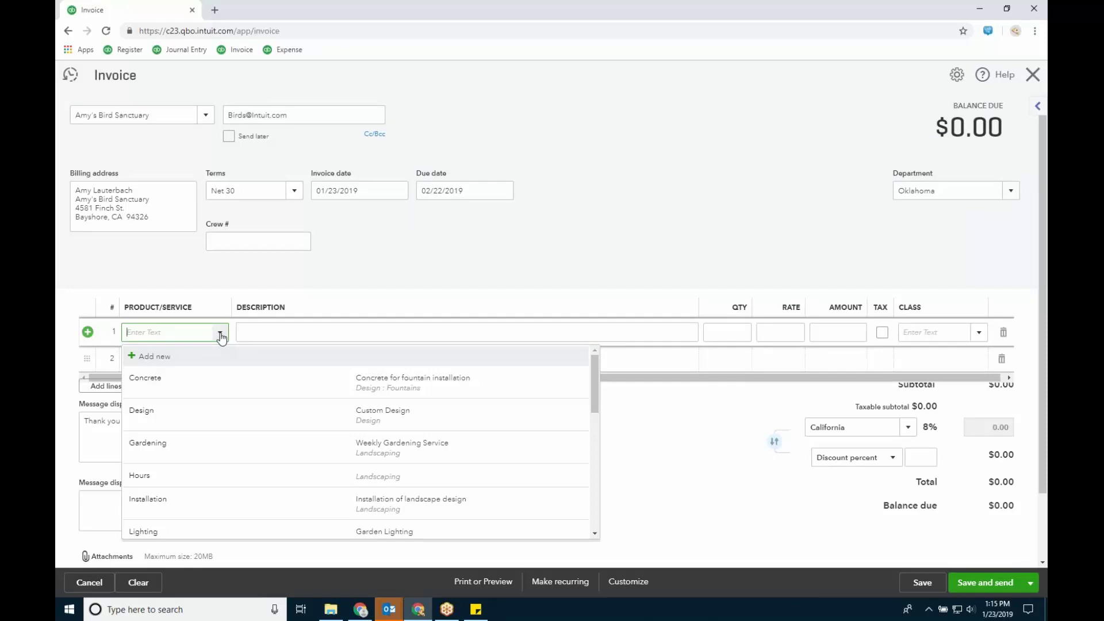
pyautogui.click(1029, 78)
pyautogui.click(613, 346)
# Create a bank deposit of both pending payments and save the $2,062.52 deposit
pyautogui.click(923, 74)
pyautogui.click(862, 155)
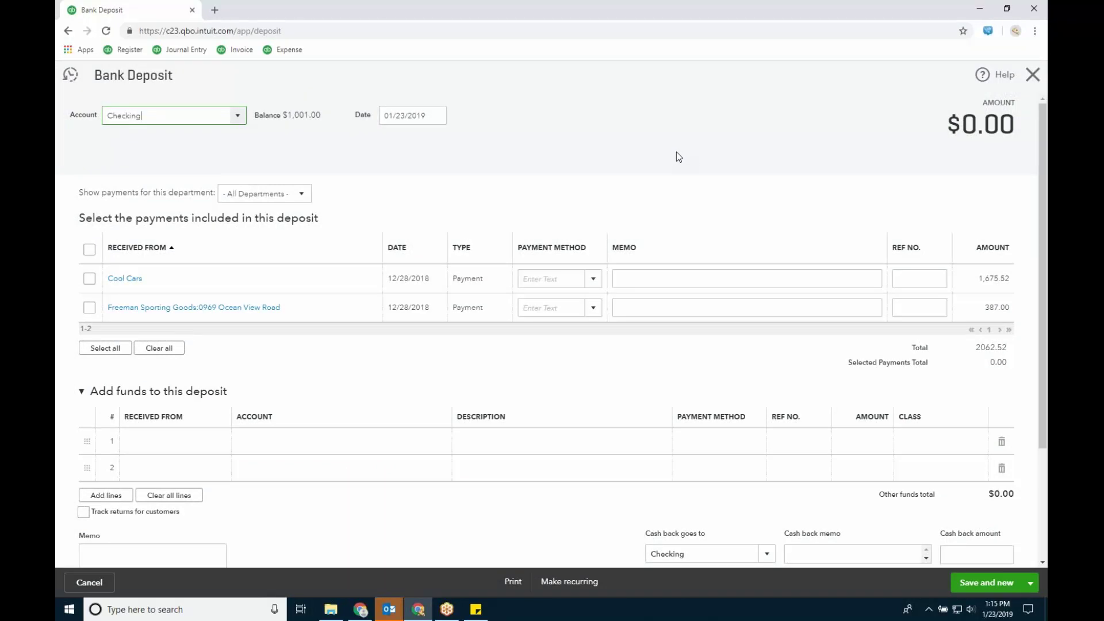
pyautogui.click(92, 250)
pyautogui.click(993, 583)
pyautogui.click(702, 101)
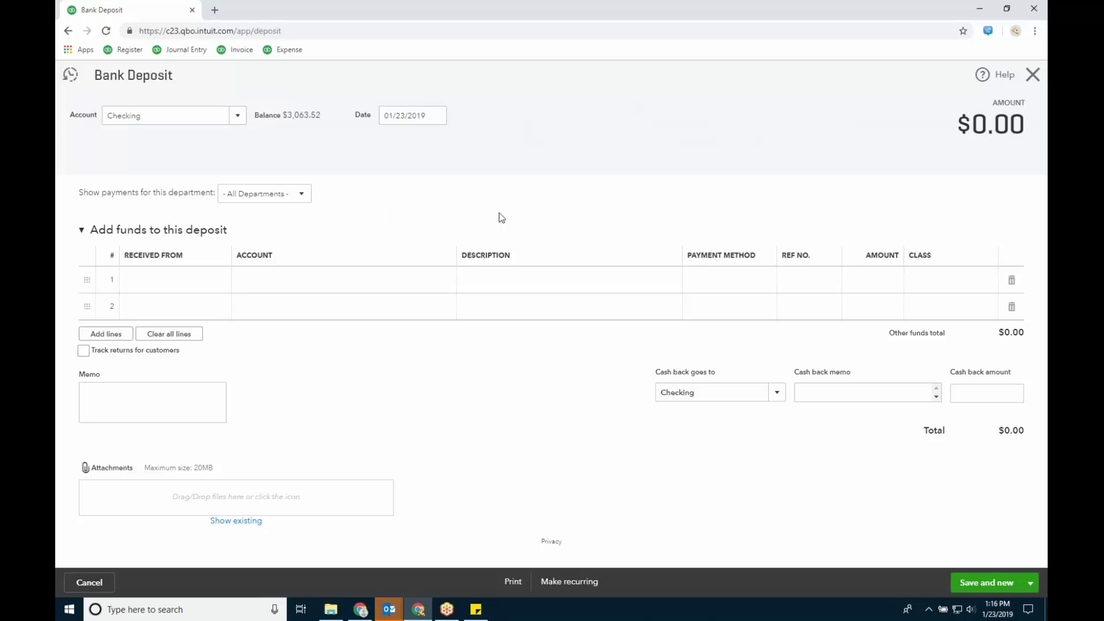
# Add a funds line from Amy's Bird Sanctuary to Landscaping Services, paid by Visa, for 800
pyautogui.click(205, 285)
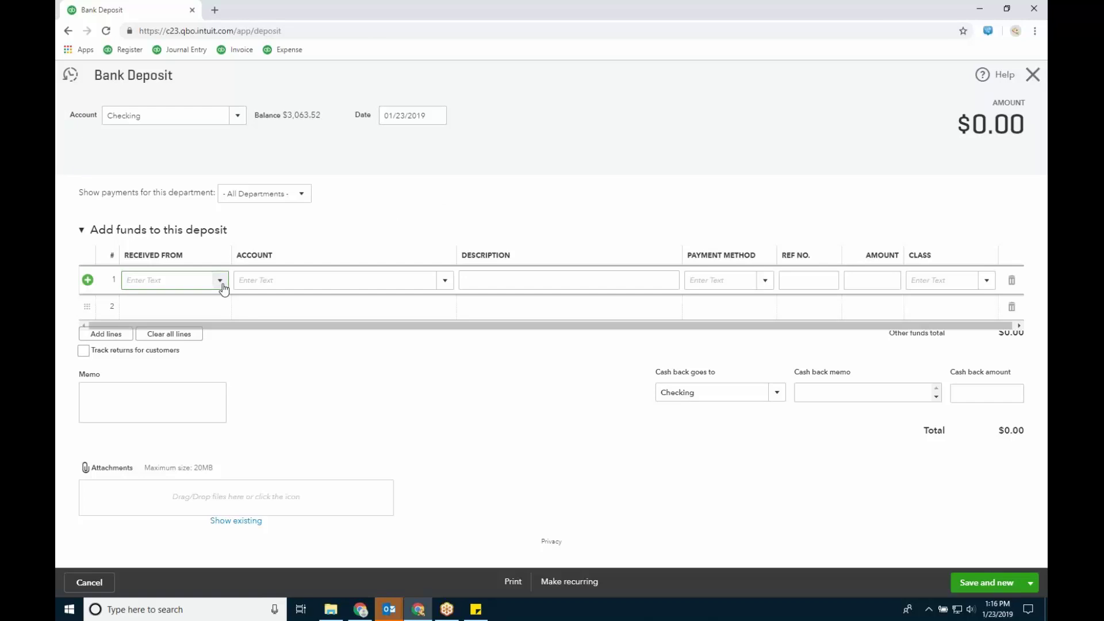
pyautogui.click(219, 281)
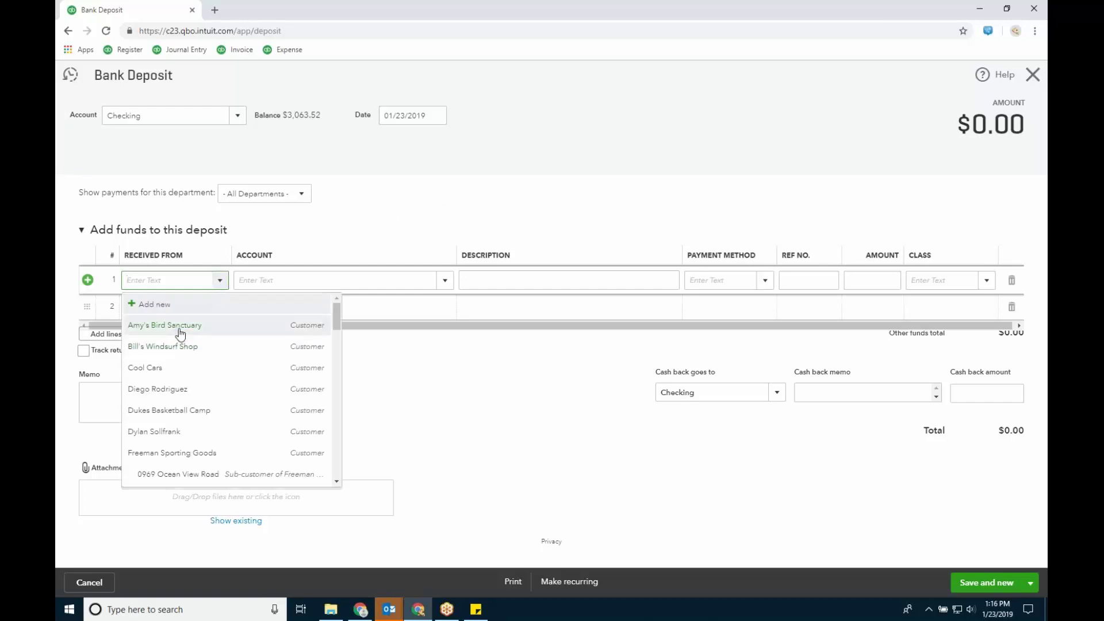
pyautogui.click(180, 333)
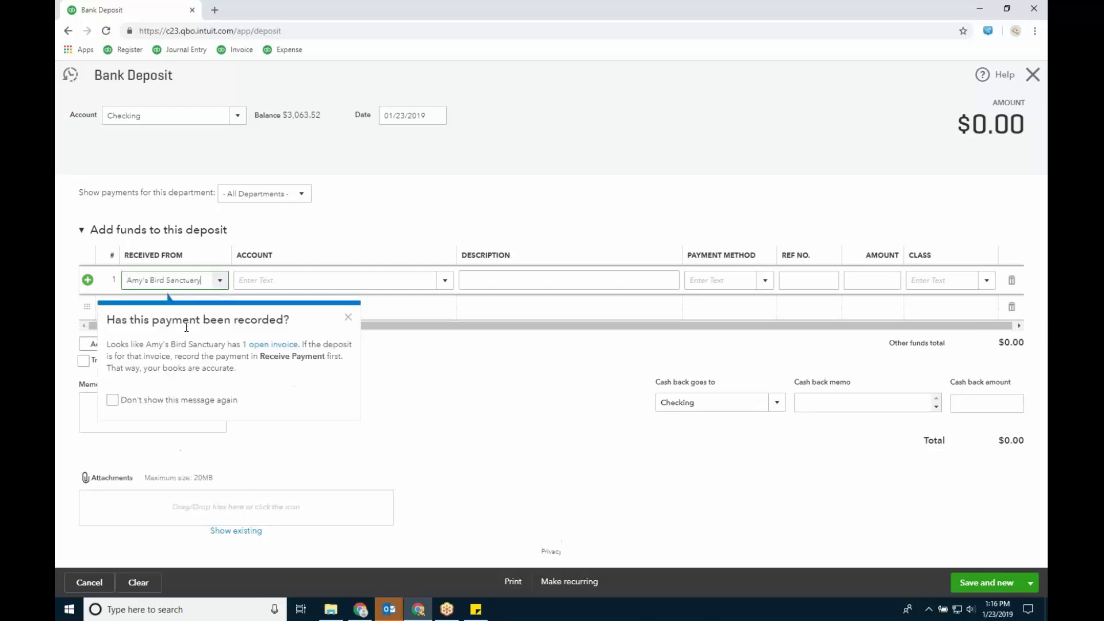
pyautogui.click(132, 399)
pyautogui.click(445, 281)
pyautogui.click(332, 411)
pyautogui.click(764, 280)
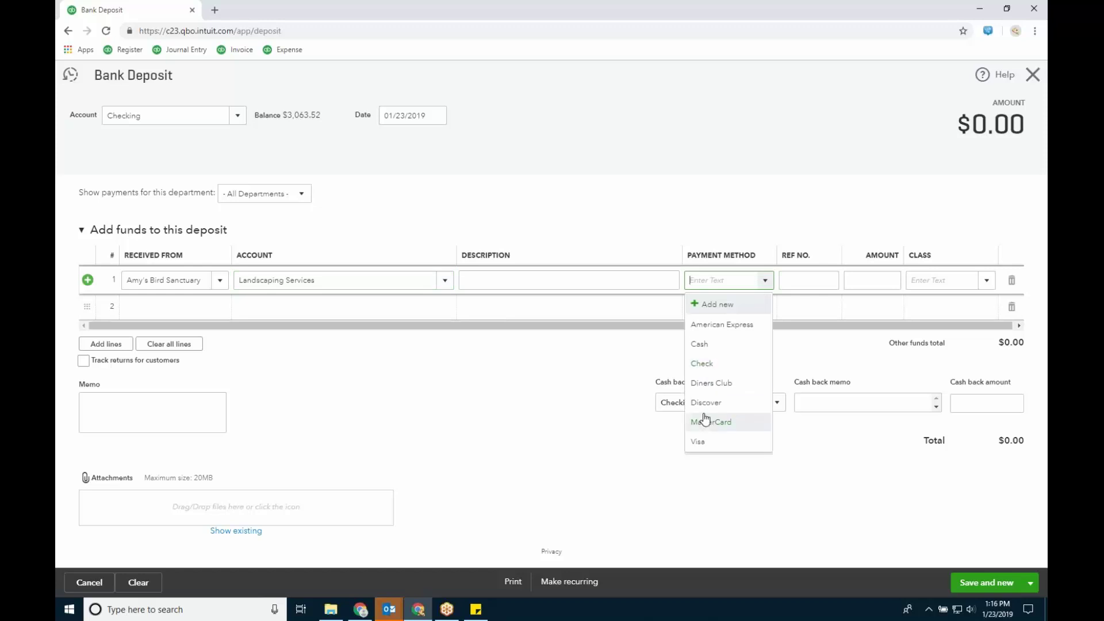
pyautogui.click(699, 441)
pyautogui.click(862, 280)
pyautogui.write('800')
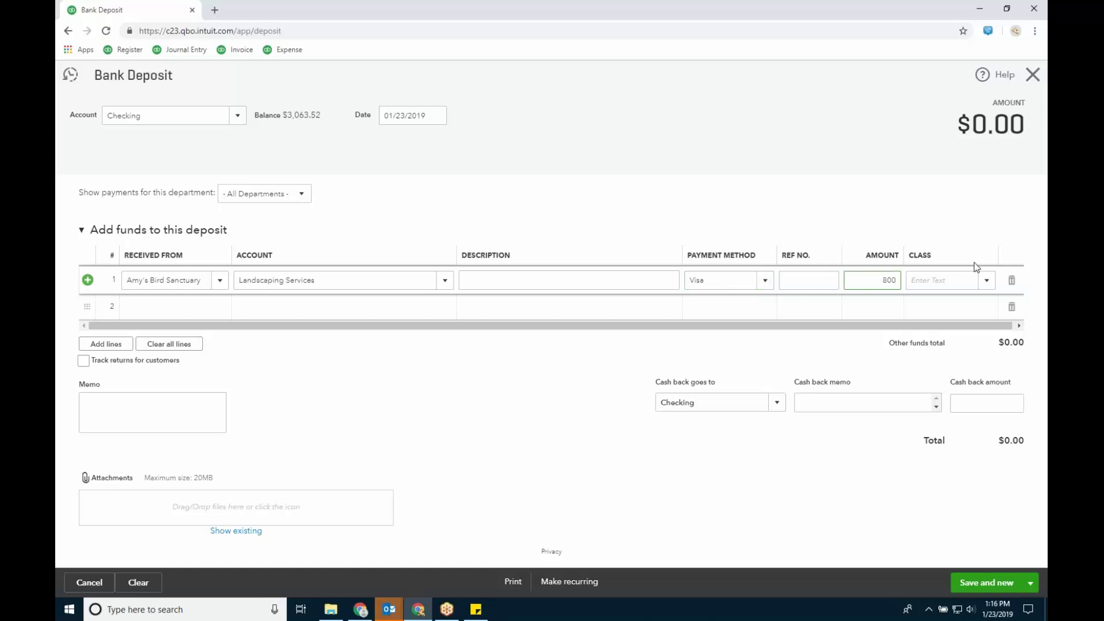
# Class the deposit line as Agriculture, leave the department filter unchanged, and close without saving
pyautogui.click(989, 280)
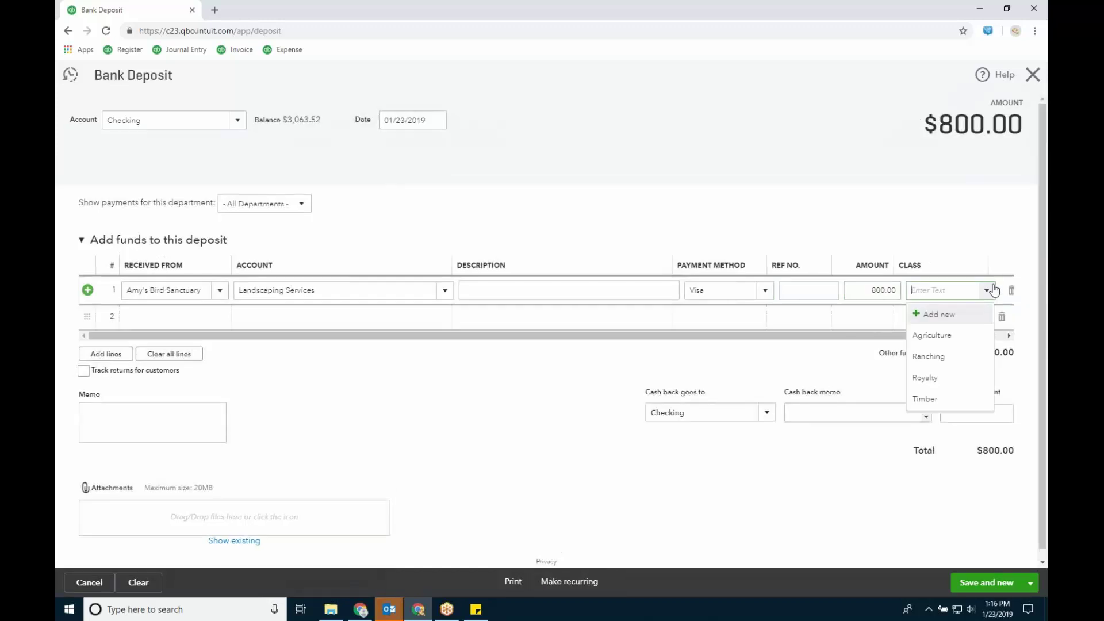
pyautogui.click(920, 335)
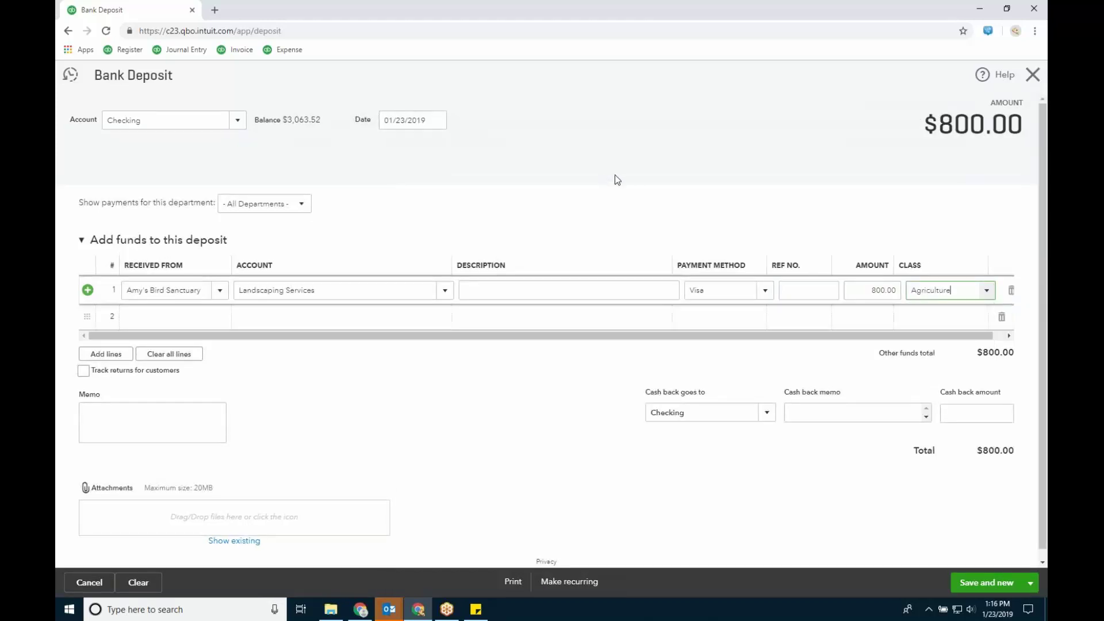
pyautogui.click(296, 208)
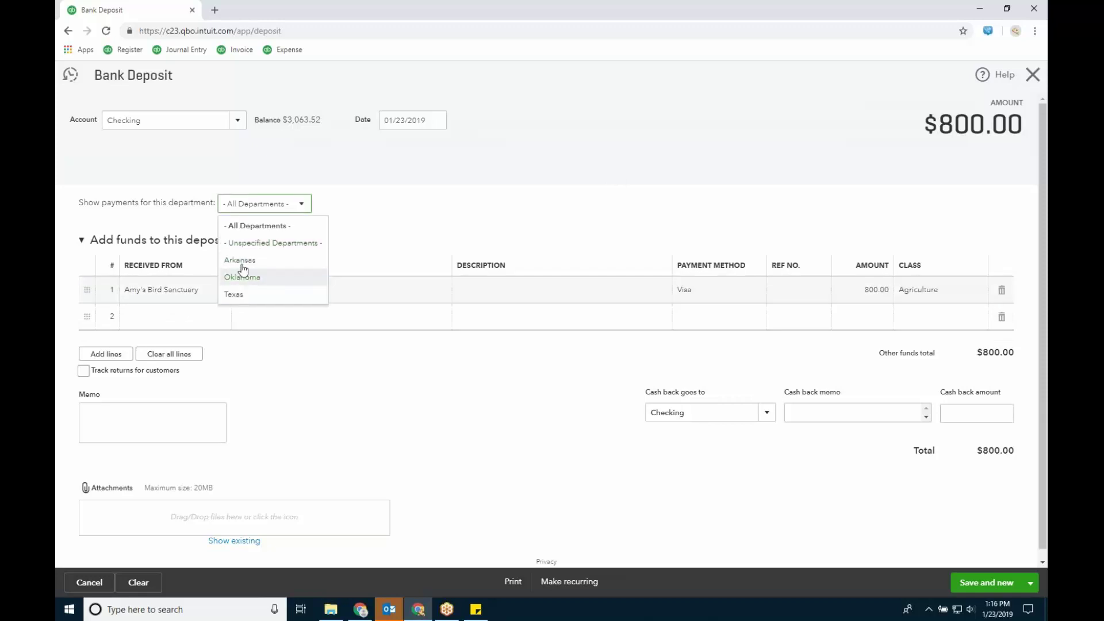
pyautogui.click(493, 188)
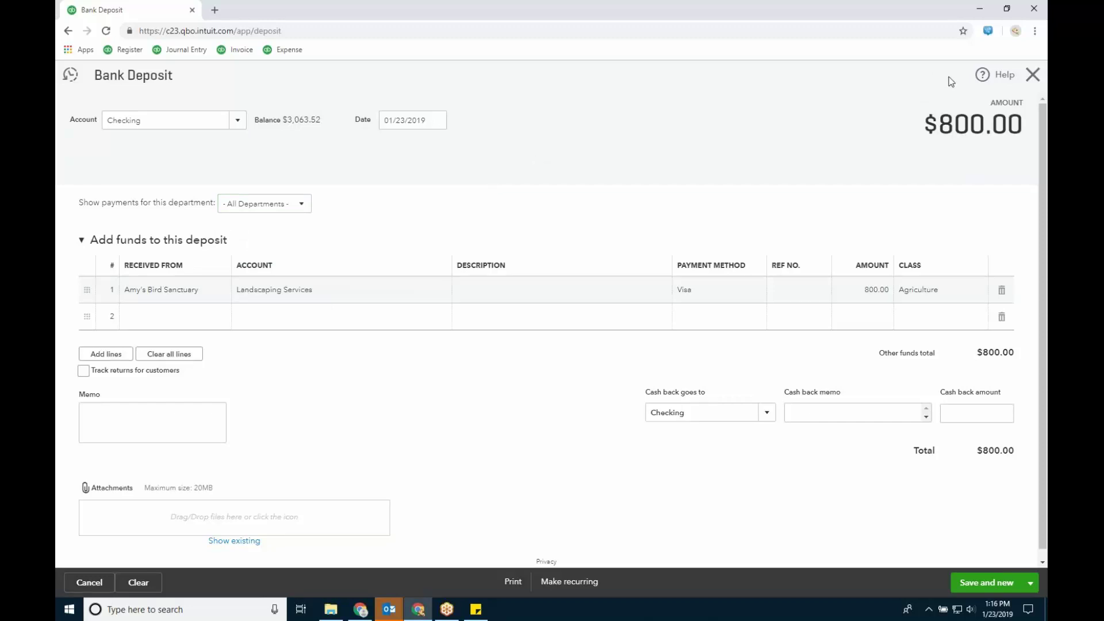
pyautogui.click(1032, 75)
# Discard the open deposit and record Amy's Bird Sanctuary's $239.00 payment against Invoice 1021
pyautogui.click(619, 357)
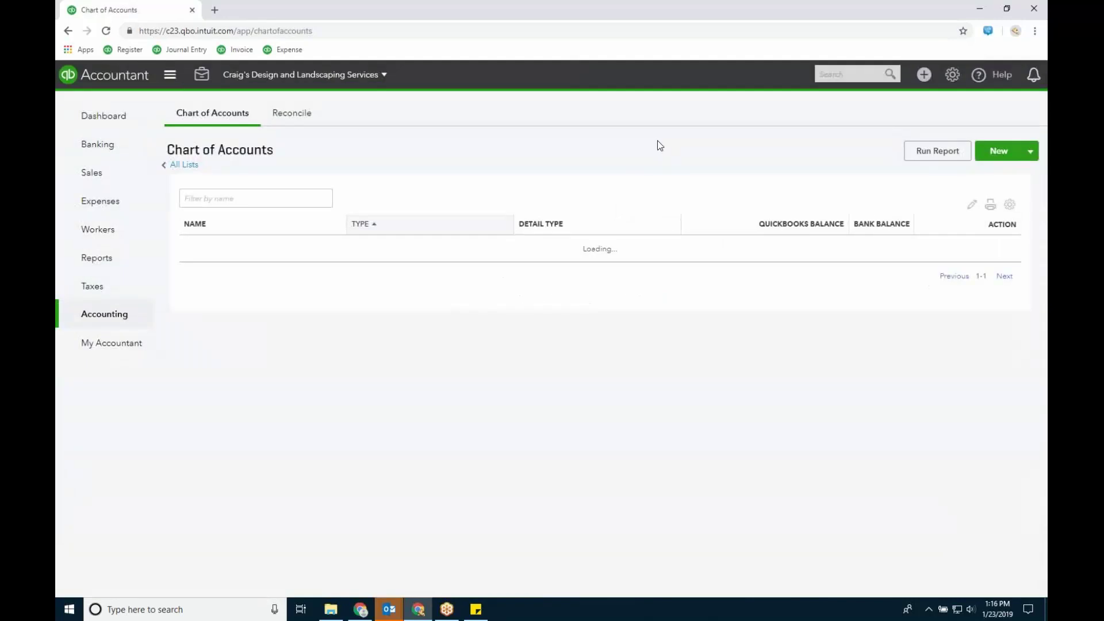
pyautogui.click(923, 76)
pyautogui.click(550, 170)
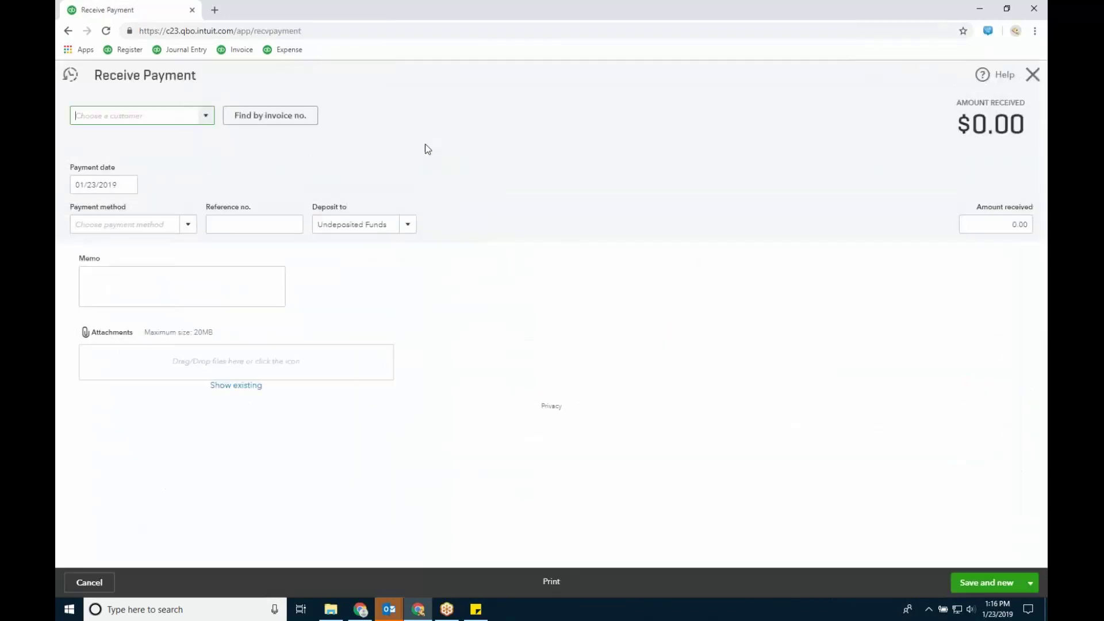
pyautogui.click(143, 115)
pyautogui.click(135, 165)
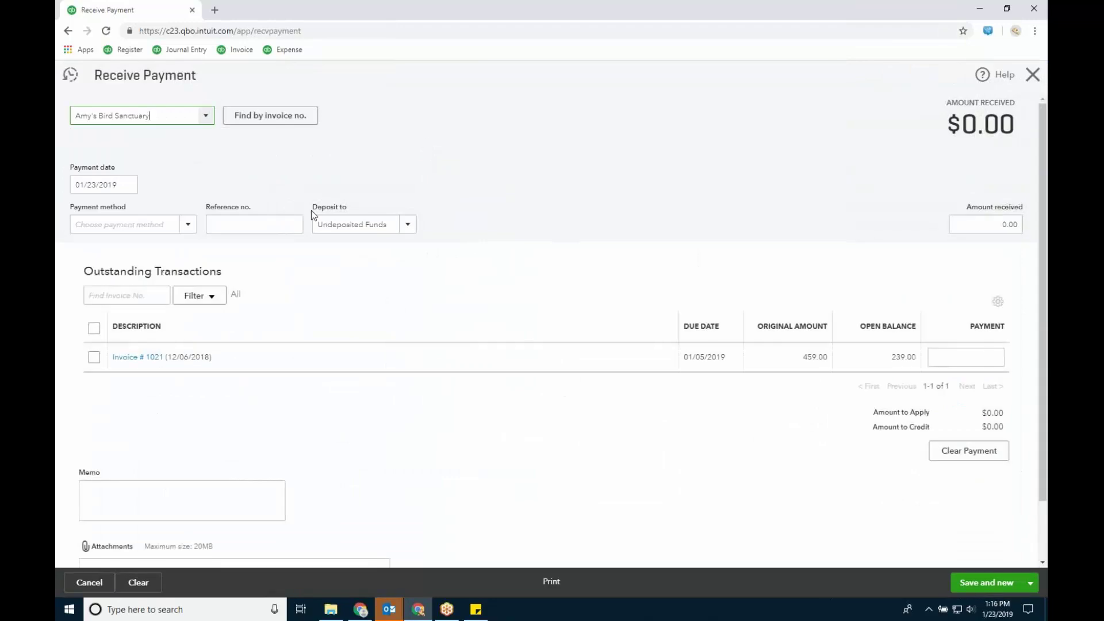
pyautogui.click(1030, 584)
pyautogui.click(975, 542)
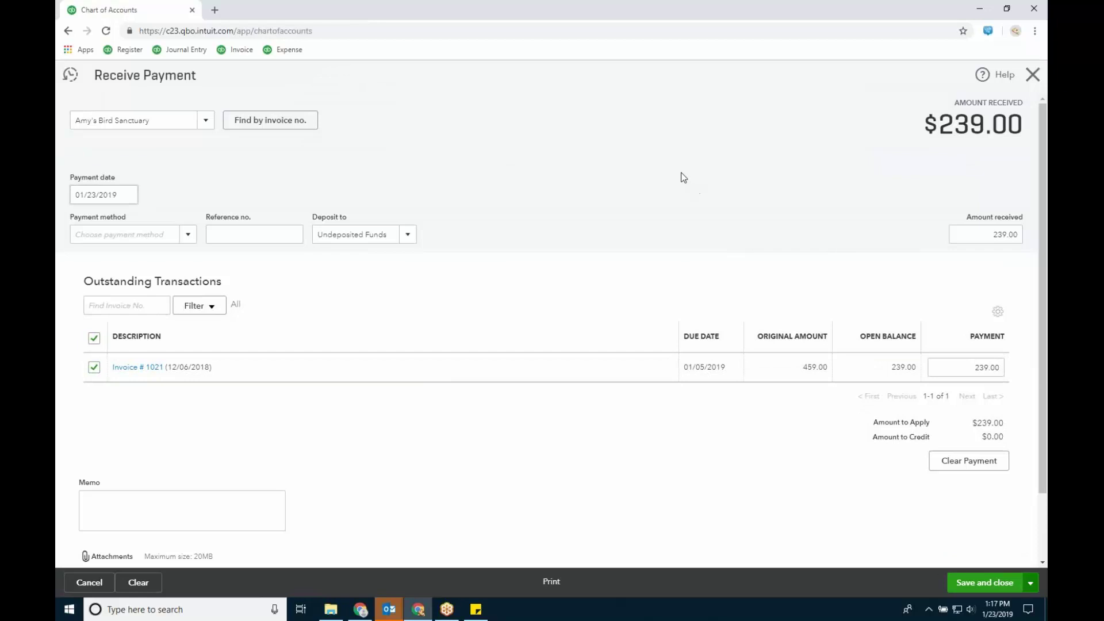
# Start another payment for Amy's Bird Sanctuary, then discard it without saving
pyautogui.click(923, 74)
pyautogui.click(534, 172)
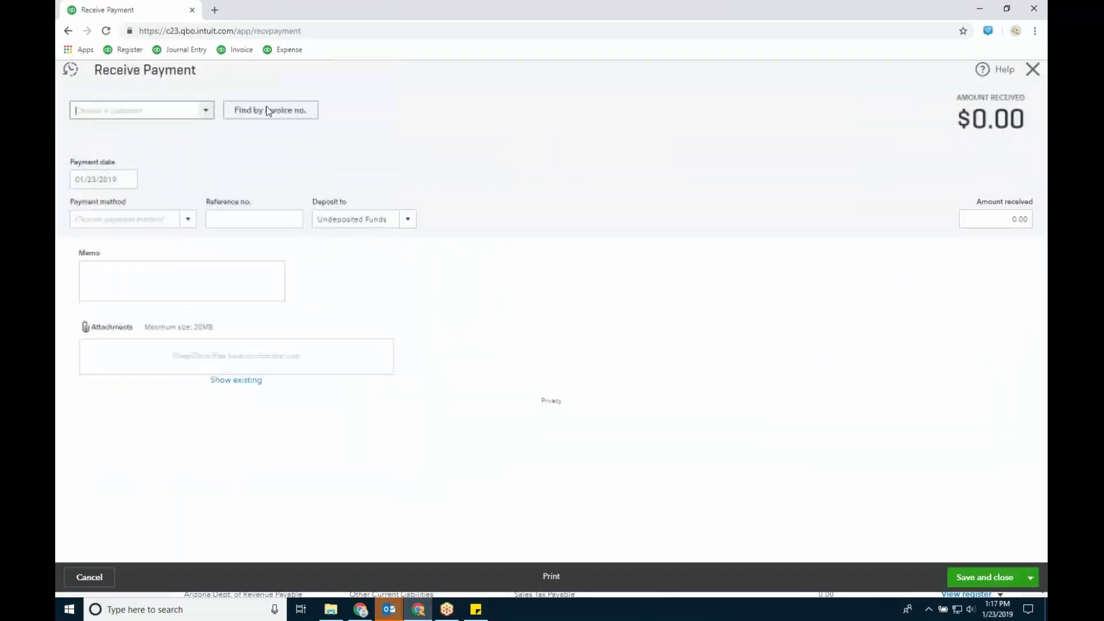
pyautogui.write('a')
pyautogui.press('Return')
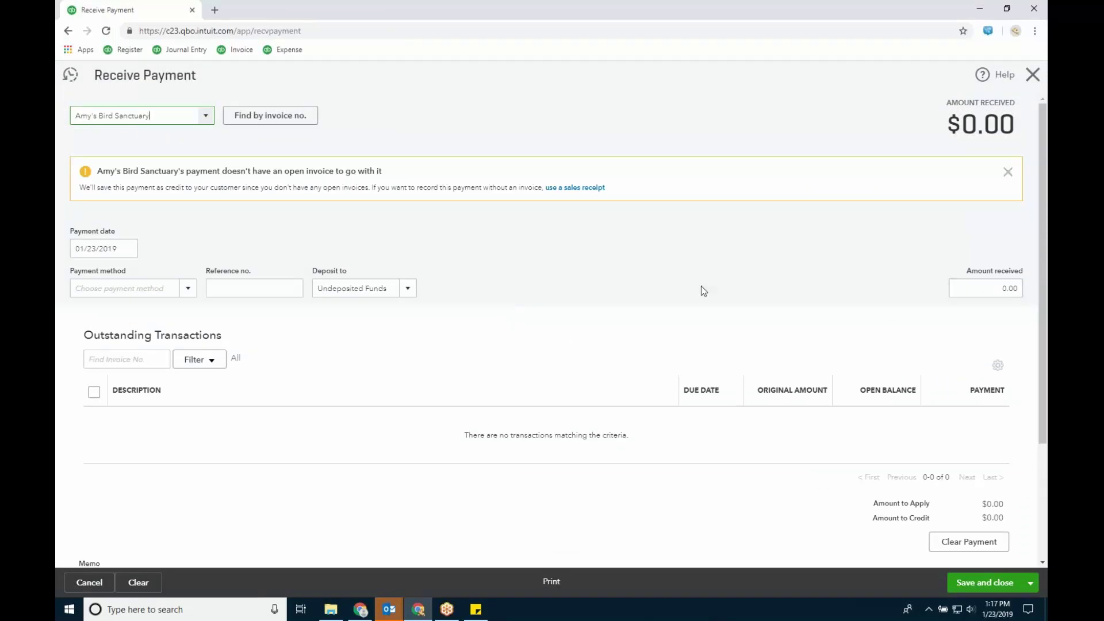
pyautogui.click(1034, 84)
pyautogui.click(622, 350)
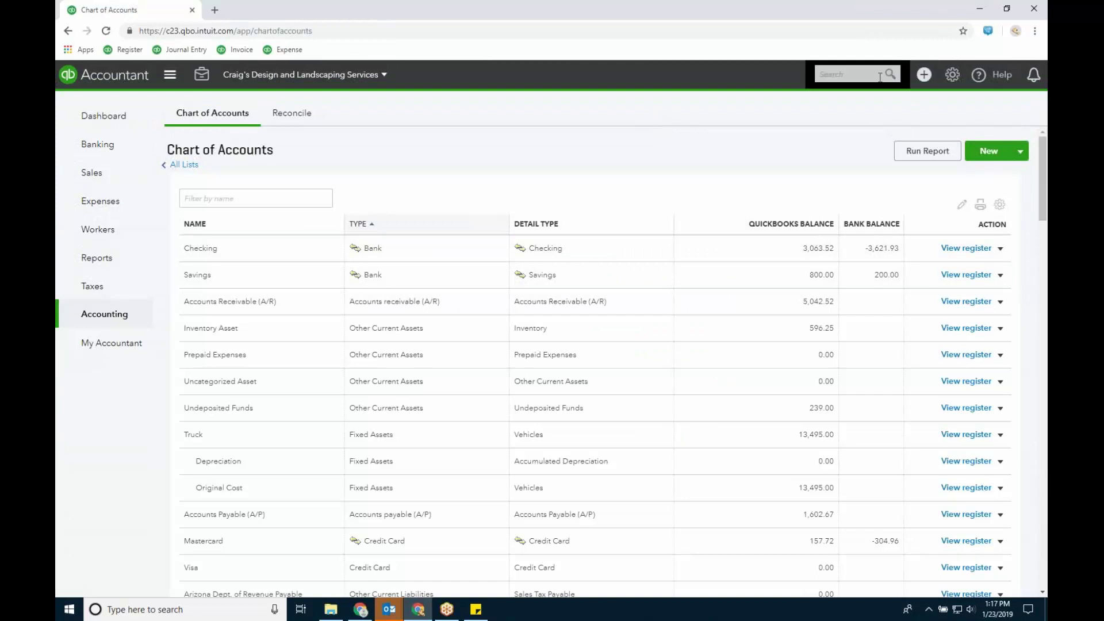
# Open the Checking register in Paper Ledger Mode and begin a new Deposit entry
pyautogui.click(853, 73)
pyautogui.click(484, 107)
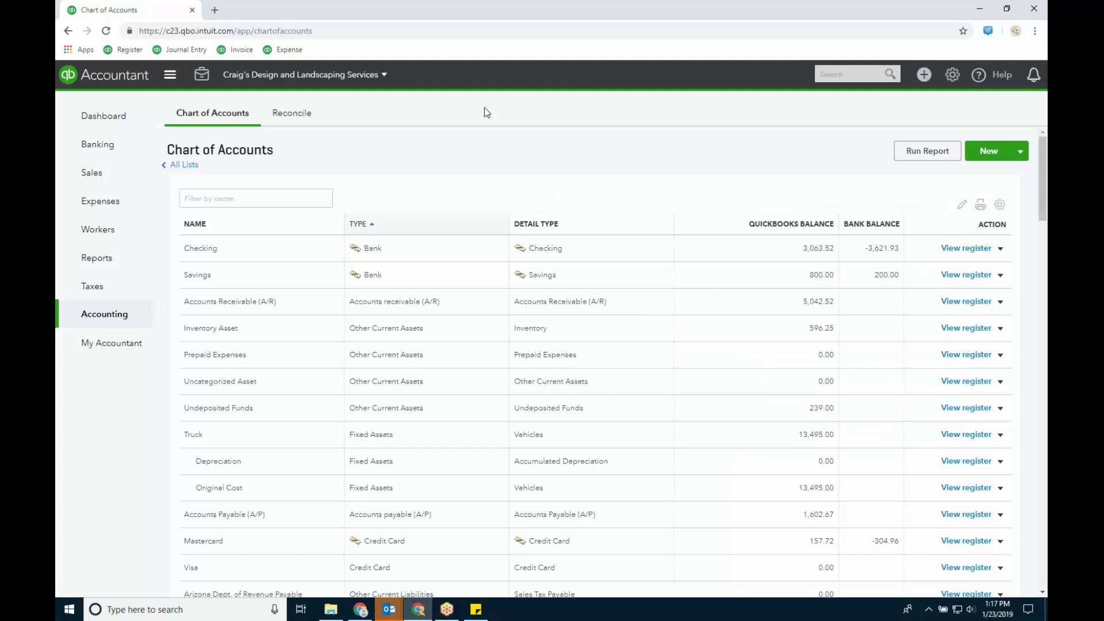
pyautogui.click(924, 74)
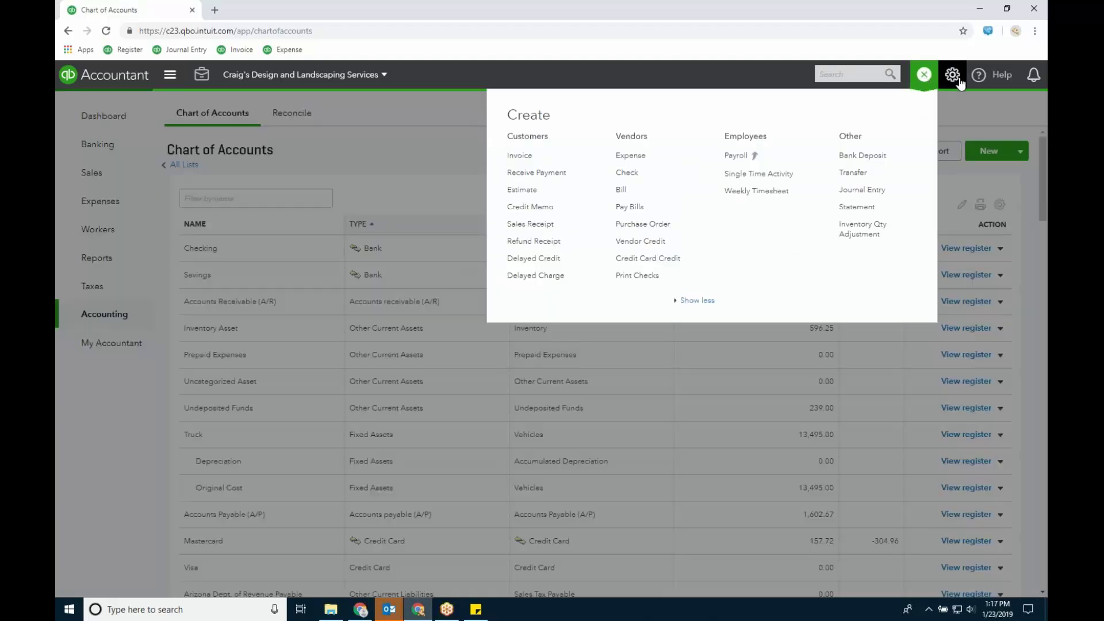
pyautogui.click(205, 380)
pyautogui.click(971, 247)
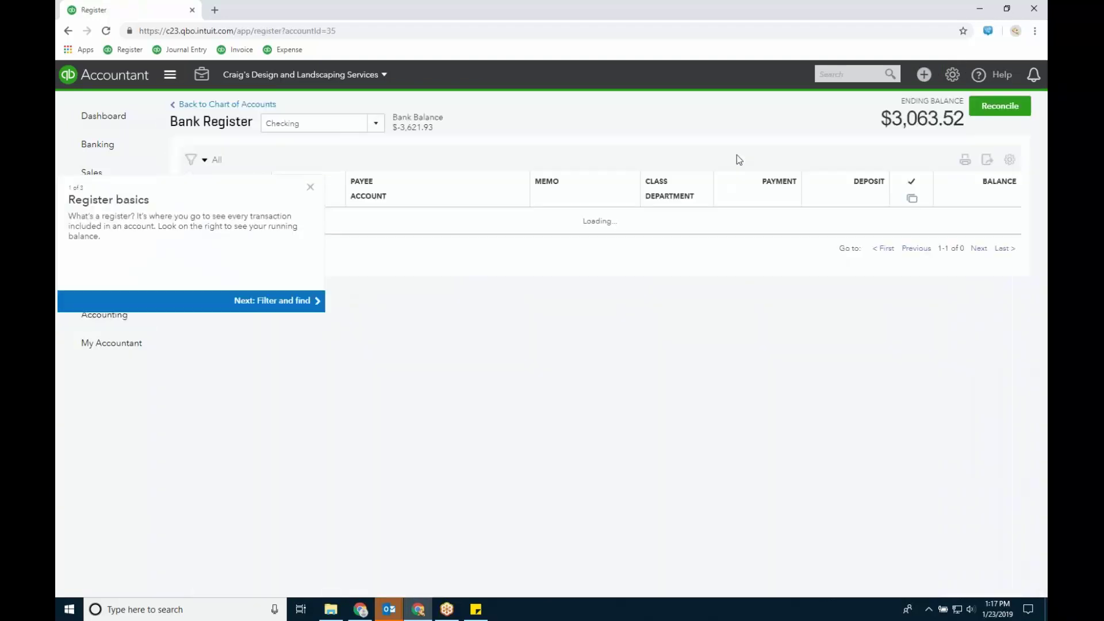
pyautogui.click(916, 395)
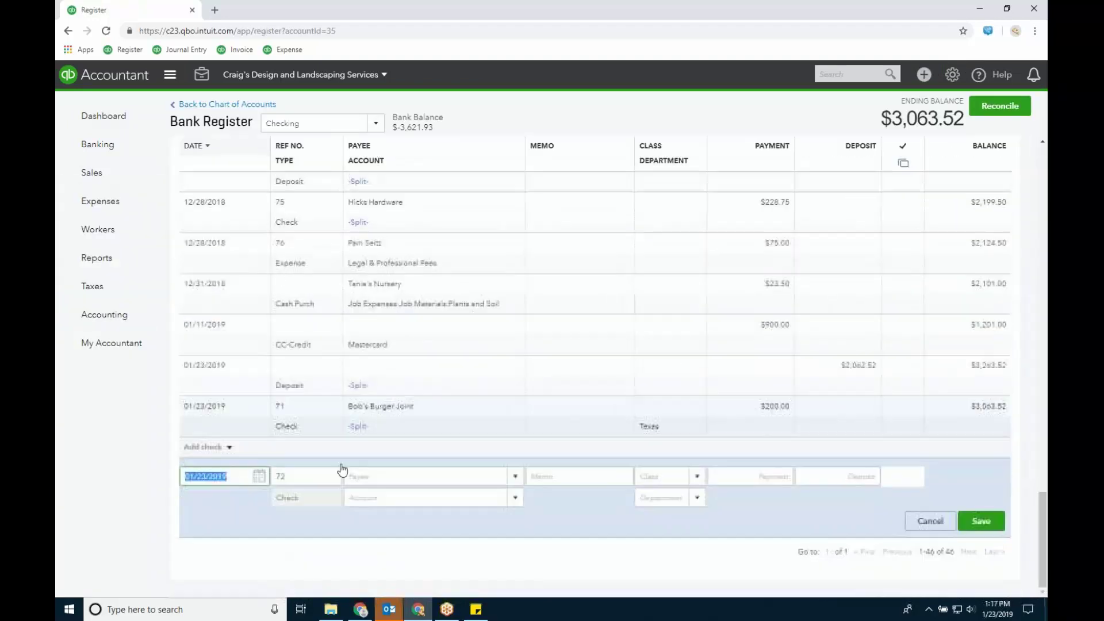
pyautogui.click(229, 447)
pyautogui.click(218, 304)
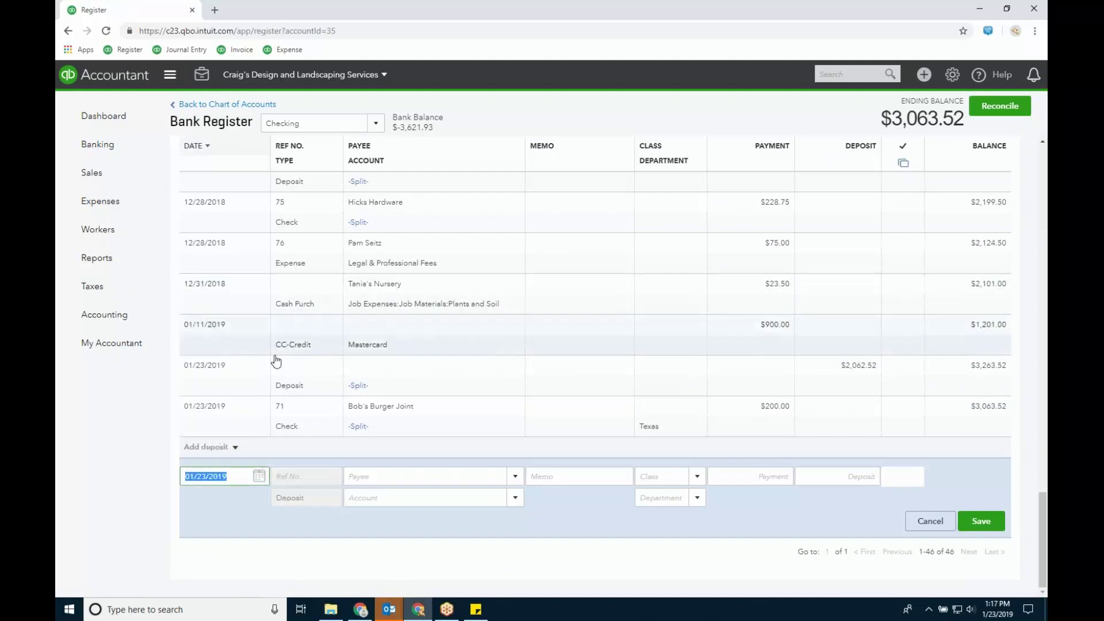
# Fill the deposit: payee Amy's Bird Sanctuary, Sales of Product Income, class Agriculture, department Arkansas, 1500
pyautogui.click(431, 478)
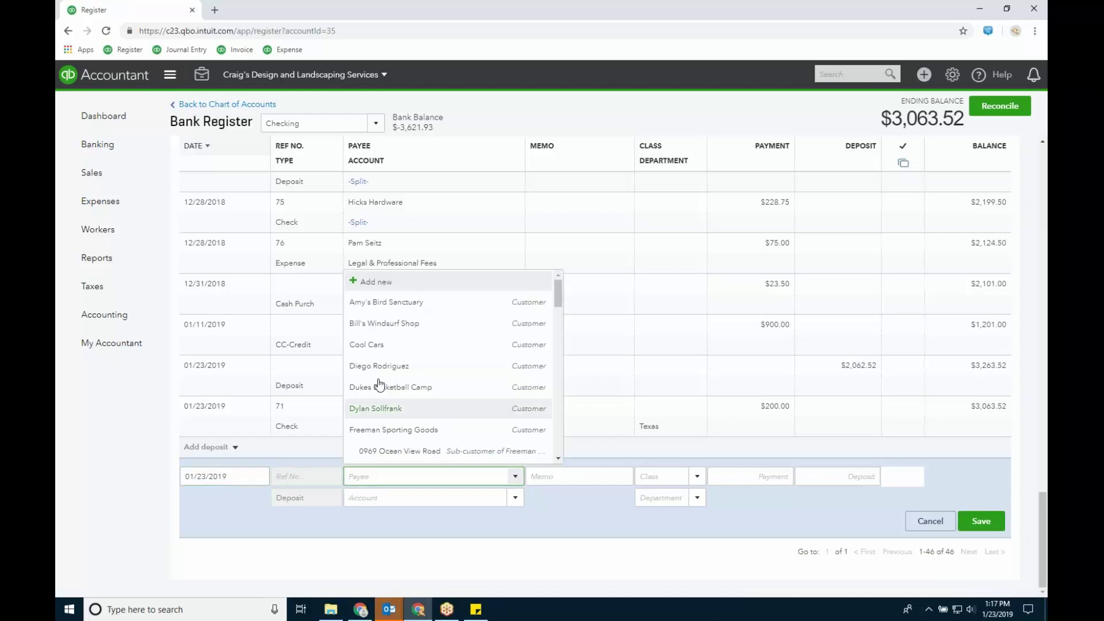
pyautogui.click(397, 303)
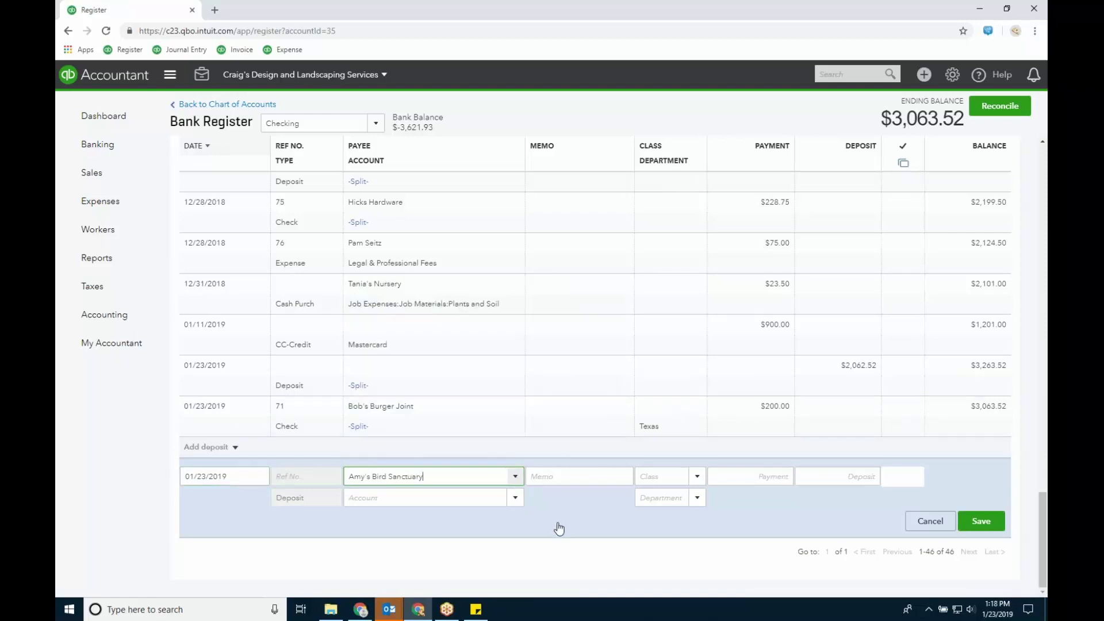
pyautogui.click(489, 502)
pyautogui.write('s')
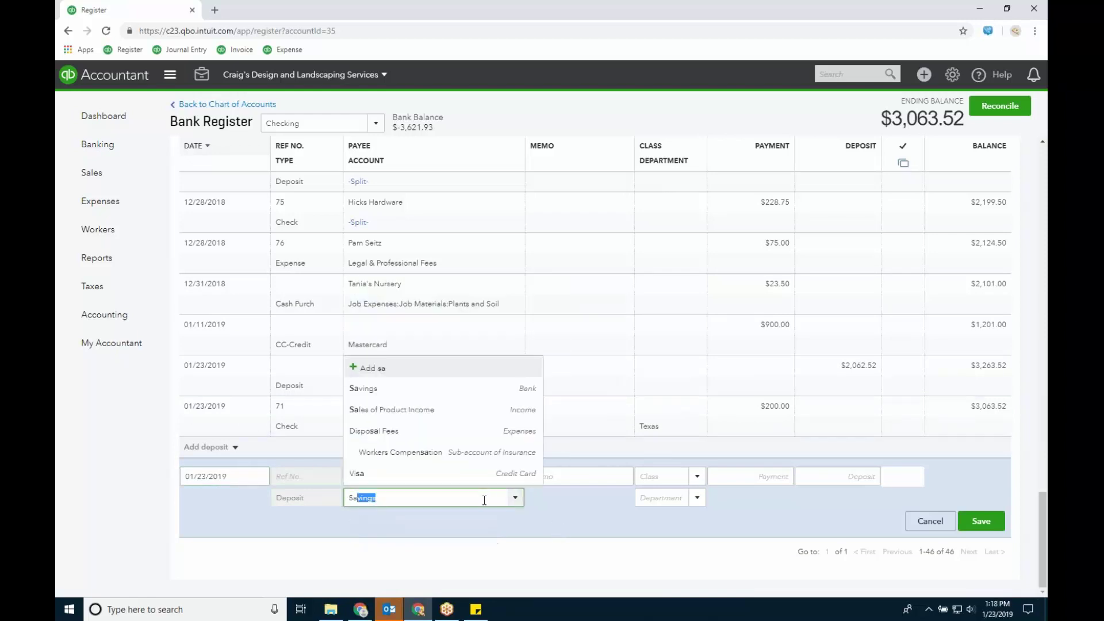
pyautogui.click(420, 410)
pyautogui.click(698, 477)
pyautogui.click(662, 388)
pyautogui.click(698, 498)
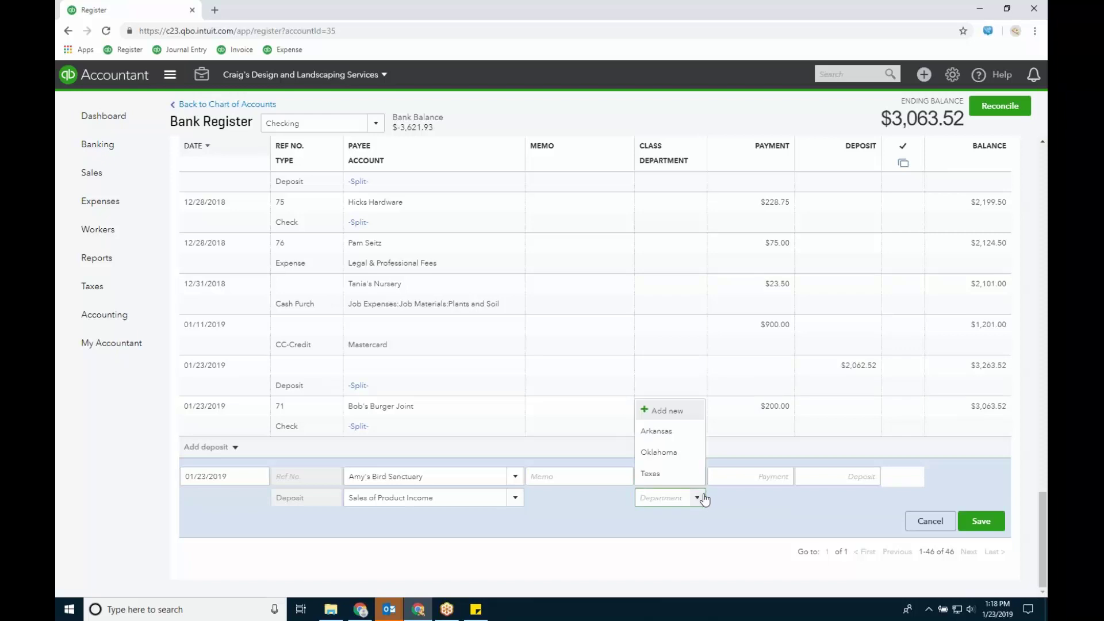
pyautogui.click(666, 436)
pyautogui.click(776, 478)
pyautogui.press('Tab')
pyautogui.write('1')
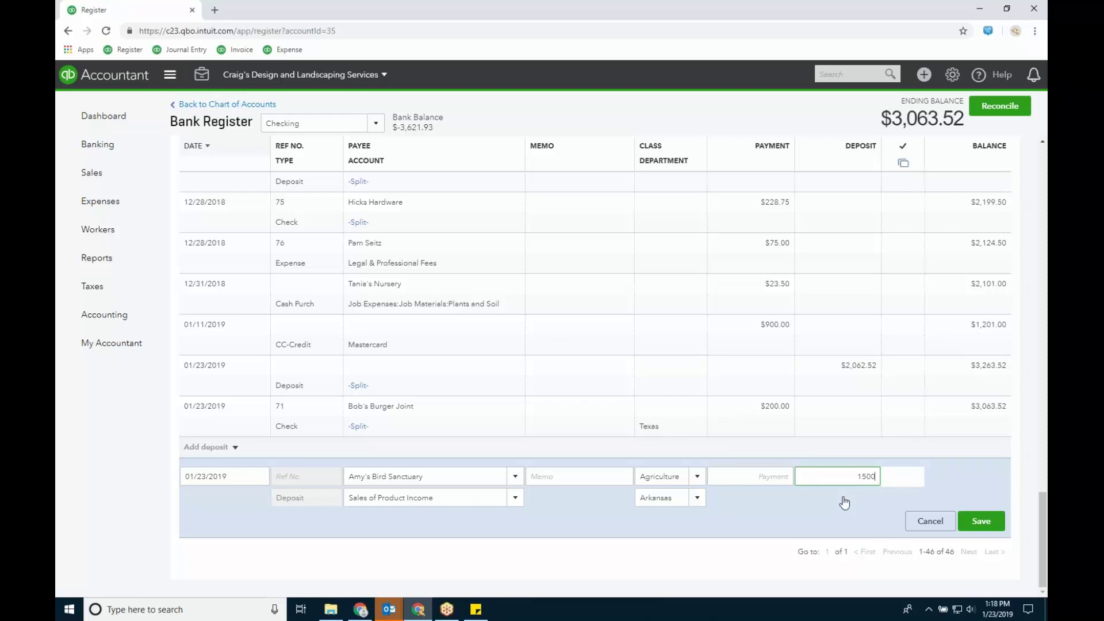
# Save the $1,500.00 deposit, then assign department Texas to the $2,062.52 deposit
pyautogui.click(981, 521)
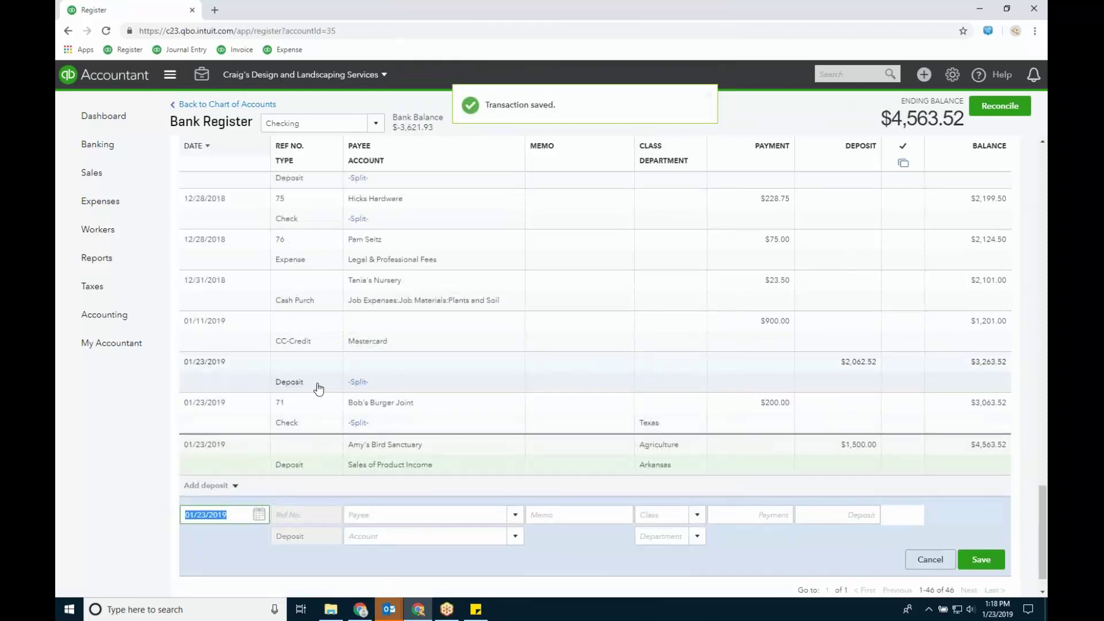
pyautogui.click(321, 384)
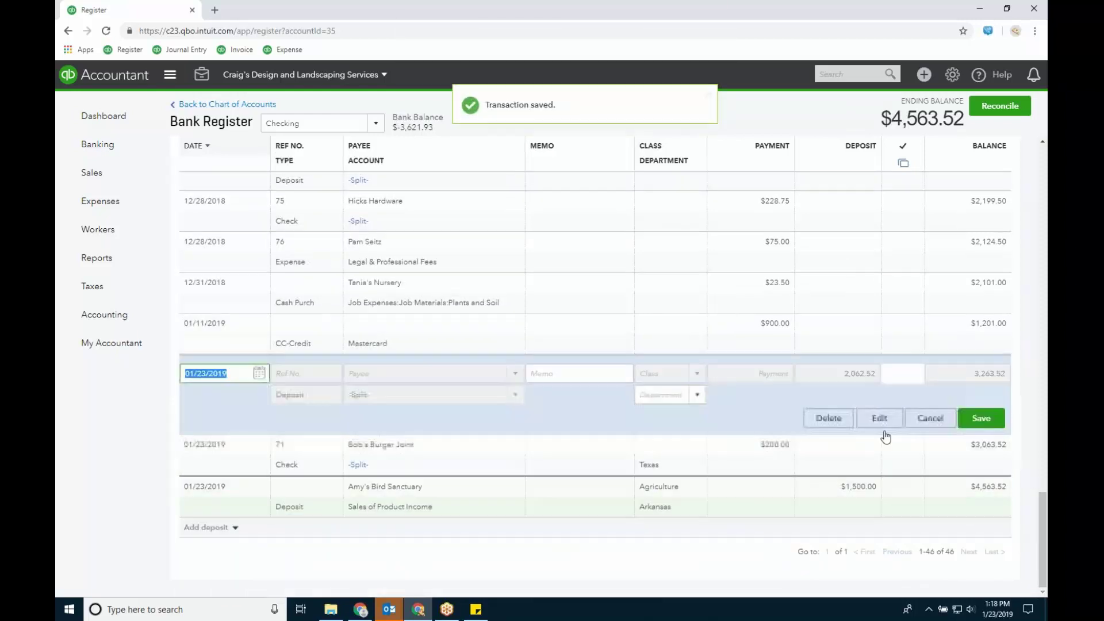
pyautogui.click(696, 396)
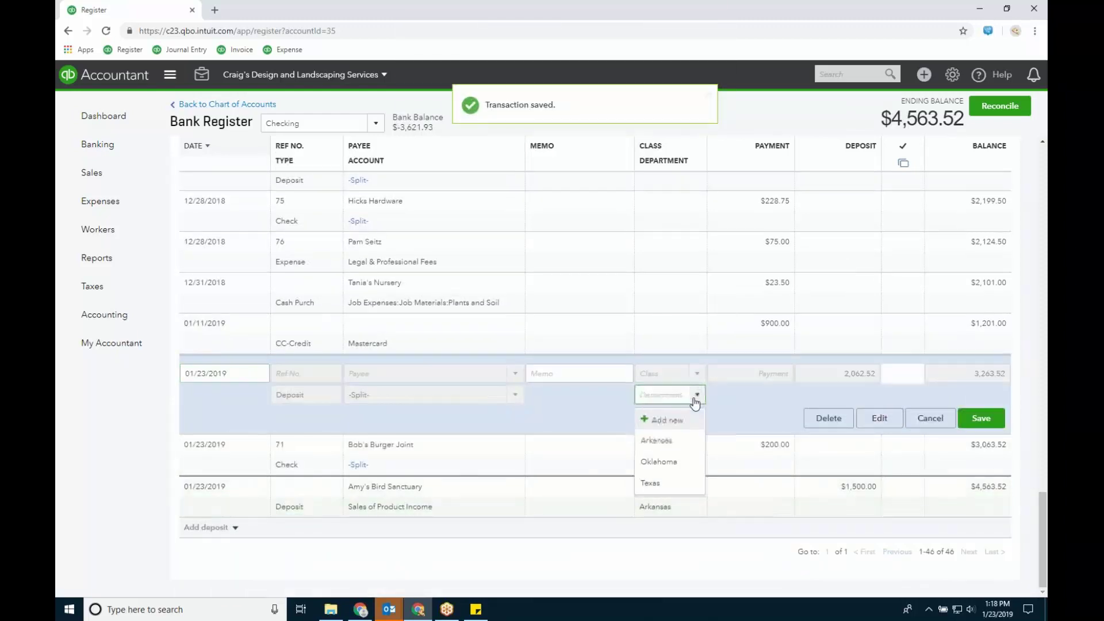
pyautogui.click(655, 487)
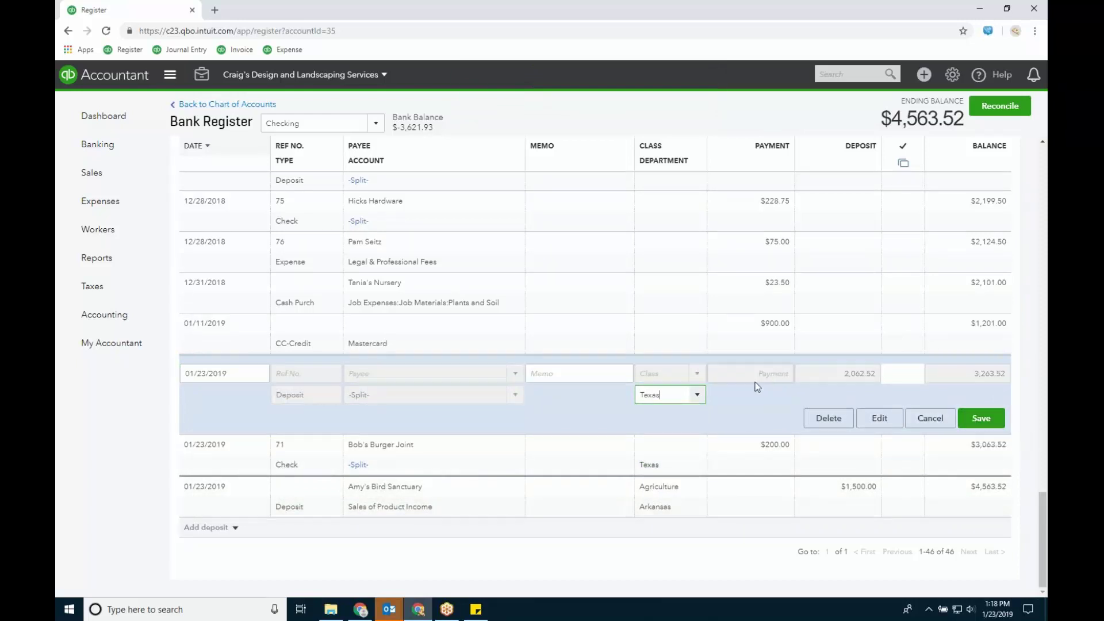
pyautogui.click(699, 370)
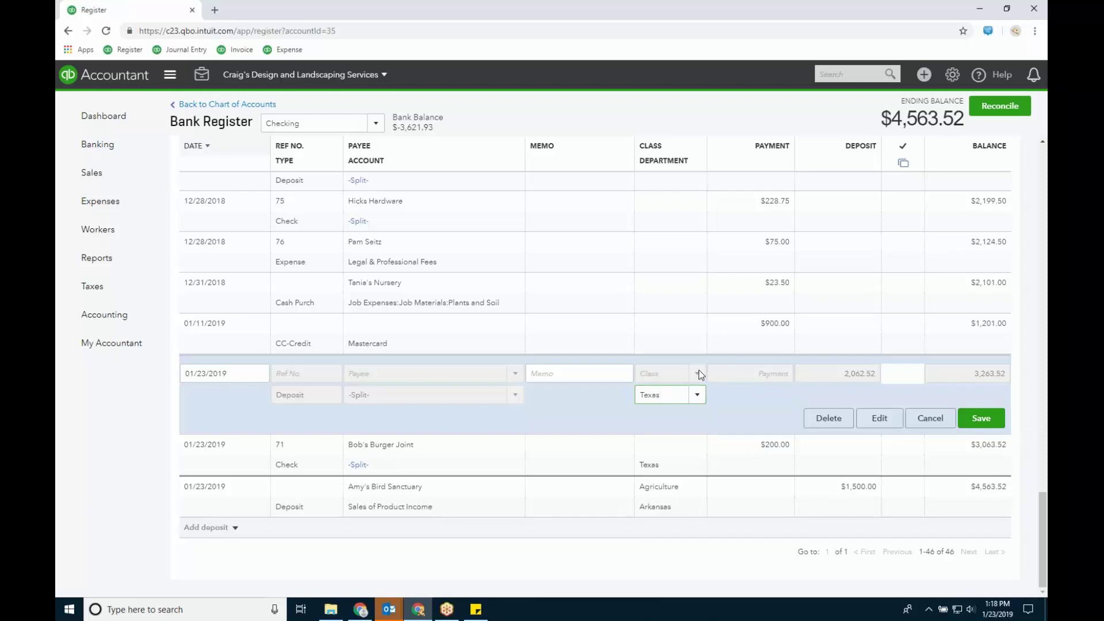
pyautogui.click(981, 419)
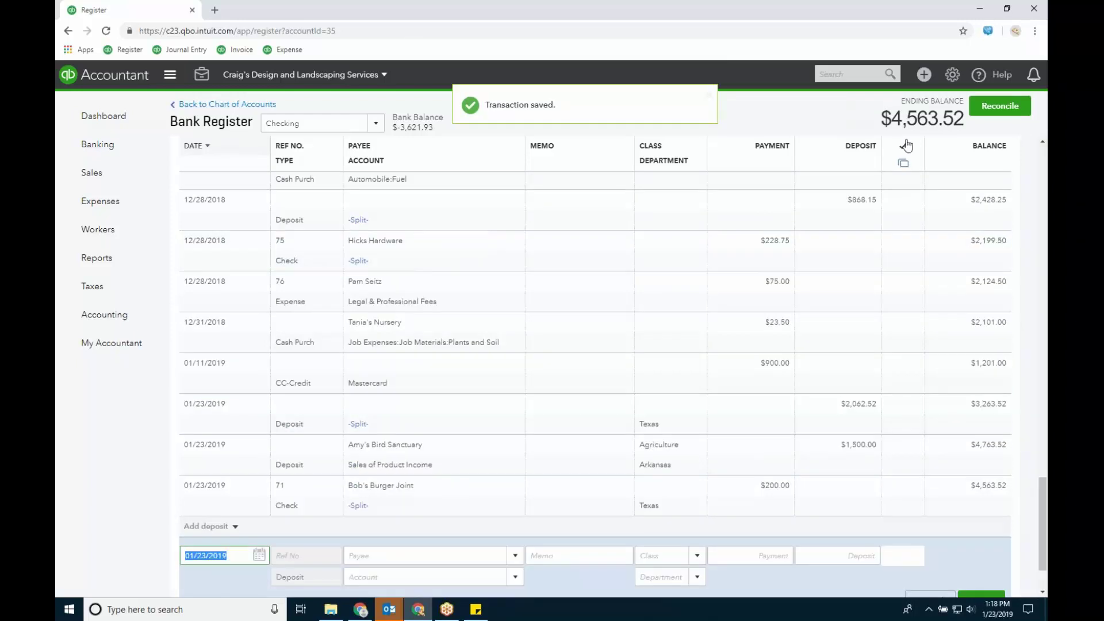
# Start a new bank deposit, filter payments to the Arkansas department, then discard it unsaved
pyautogui.click(923, 75)
pyautogui.click(878, 153)
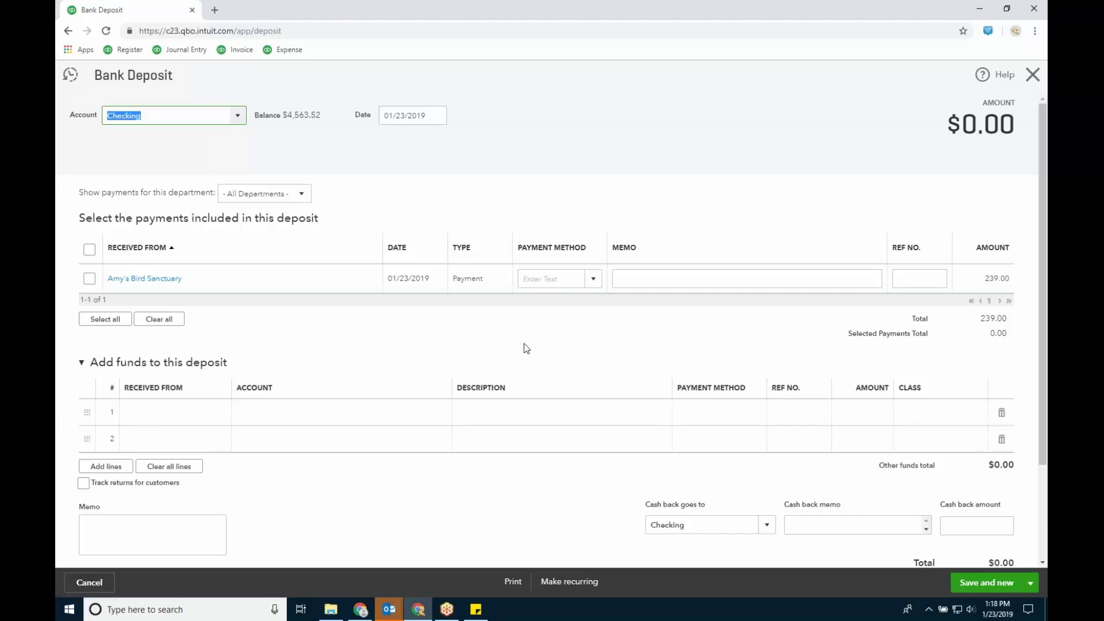
pyautogui.click(303, 196)
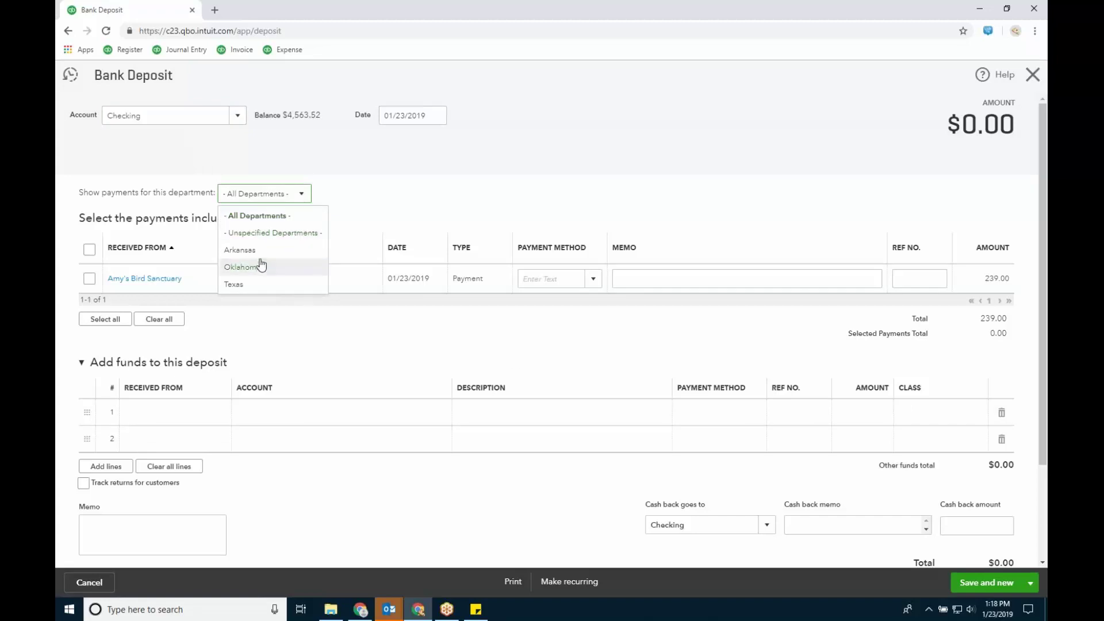
pyautogui.click(290, 248)
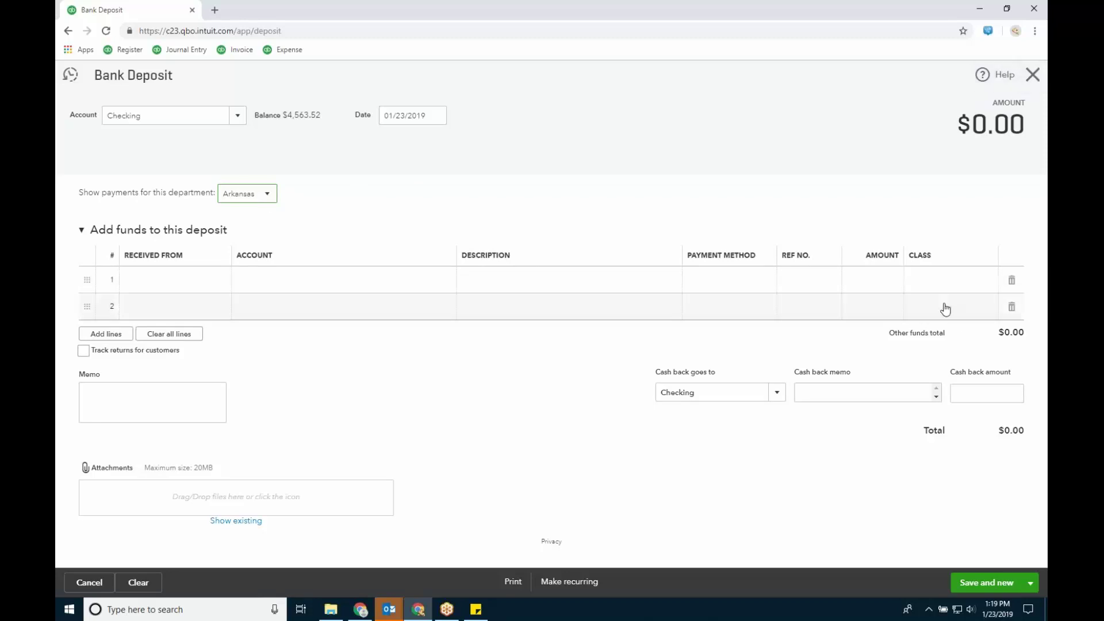
pyautogui.click(1034, 76)
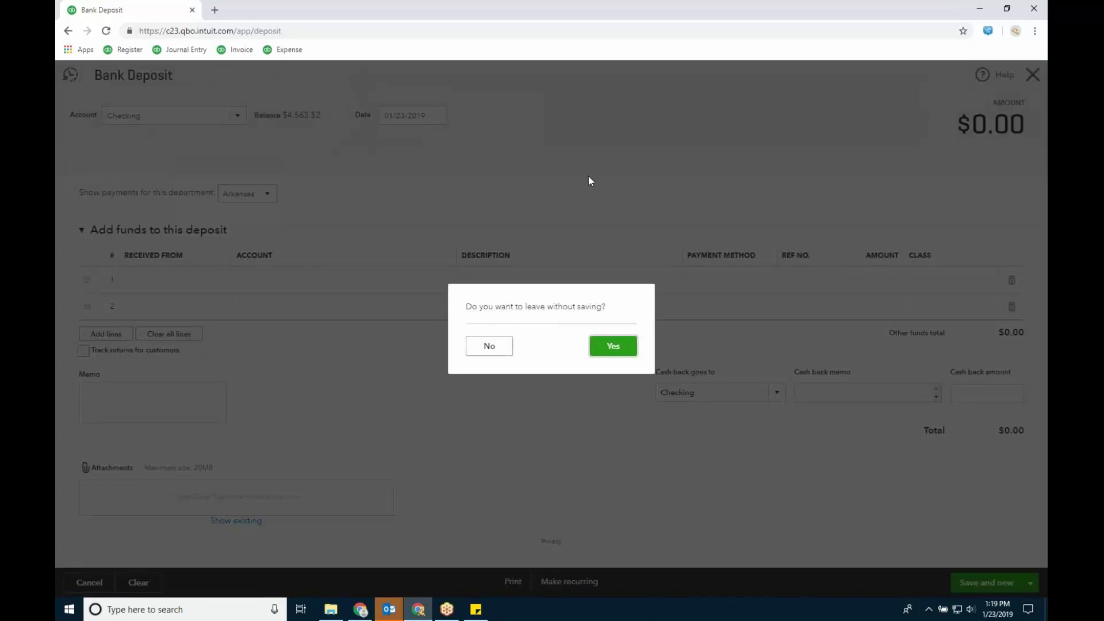
pyautogui.click(609, 347)
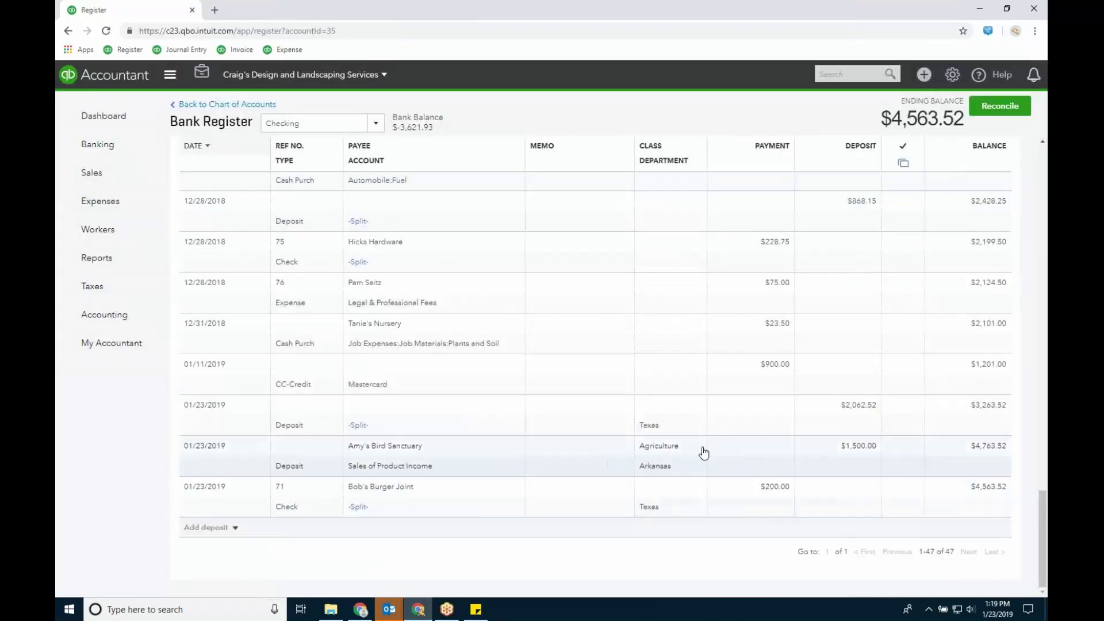
# Sort the register by type and assign department Oklahoma to the 12/27/2018 $408.00 deposit
pyautogui.click(284, 161)
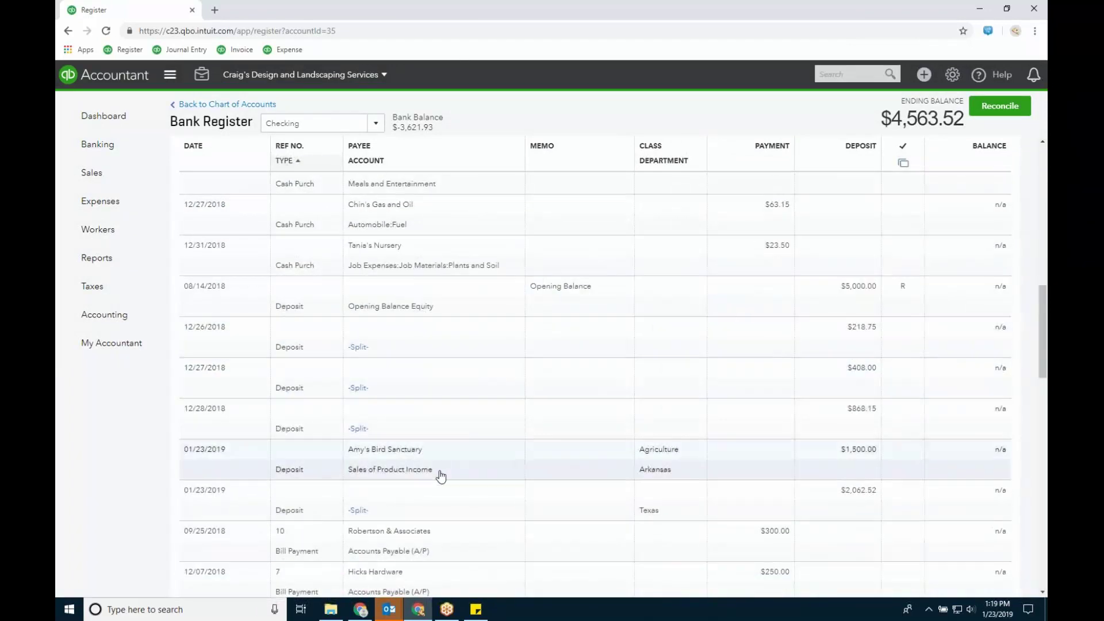
pyautogui.click(494, 514)
pyautogui.click(444, 393)
pyautogui.click(697, 398)
pyautogui.click(663, 465)
pyautogui.click(980, 421)
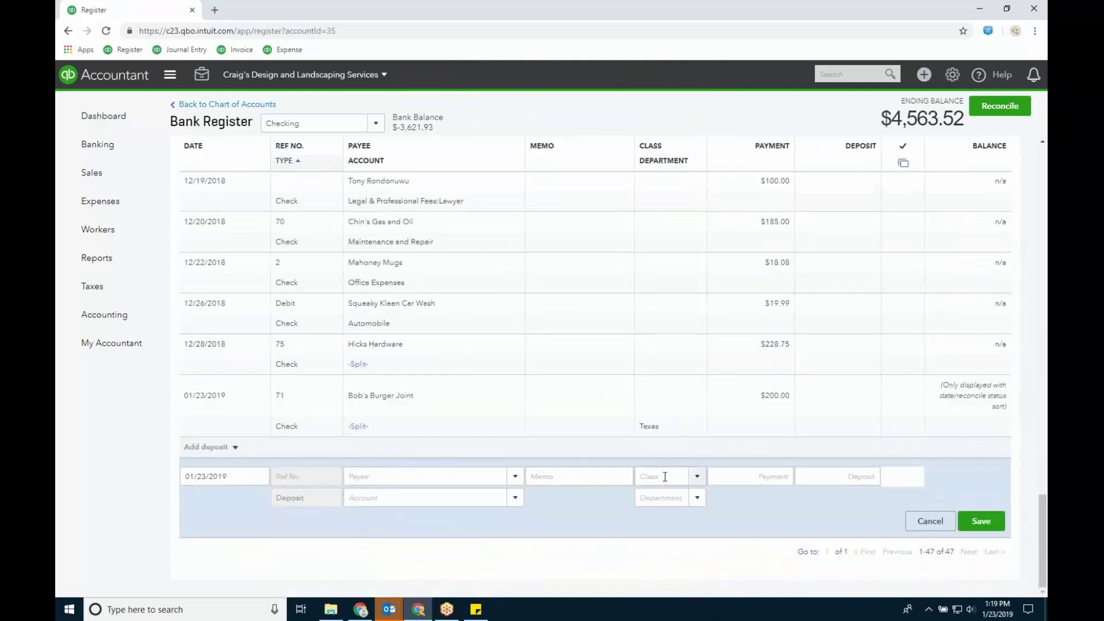
# Start a new deposit from Bill's Windsurf Shop to Sales of Product Income
pyautogui.click(422, 476)
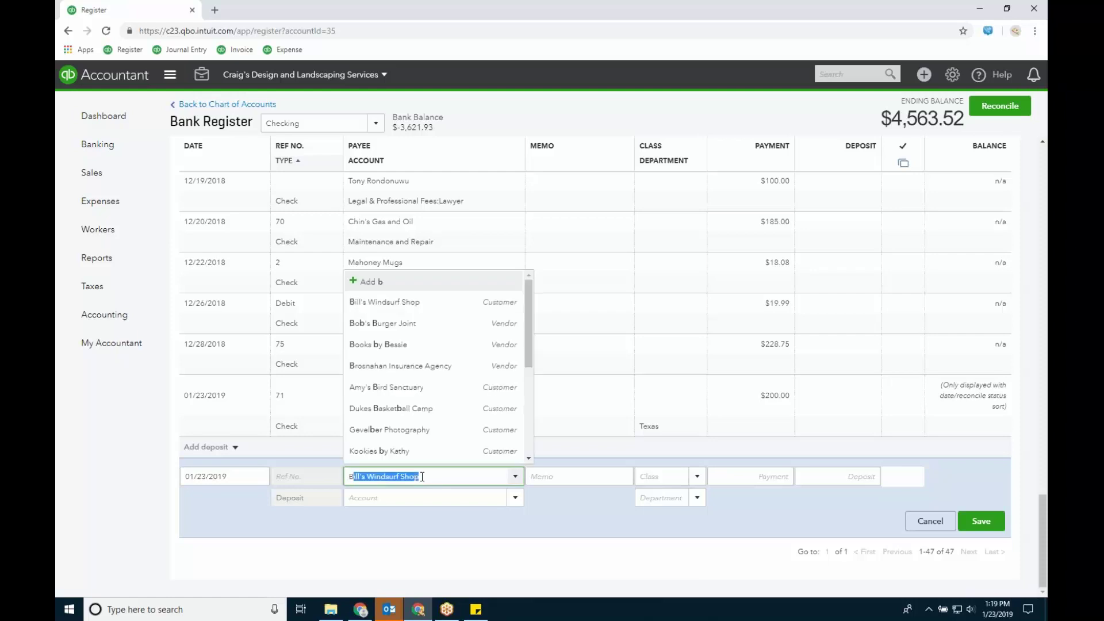
pyautogui.press('Tab')
pyautogui.click(481, 498)
pyautogui.write('Savings')
pyautogui.click(399, 431)
pyautogui.tripleClick(392, 498)
pyautogui.write('sa')
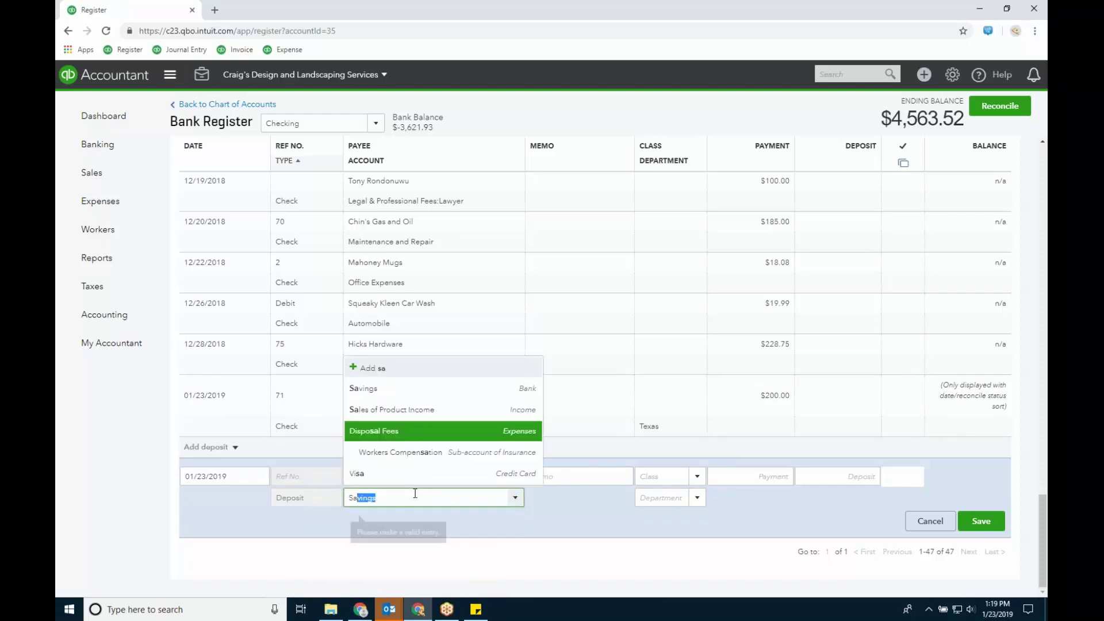
pyautogui.click(395, 409)
# Give the deposit class Royalty, department Arkansas, amount $2,000.00, and save it
pyautogui.click(699, 478)
pyautogui.click(665, 432)
pyautogui.click(697, 501)
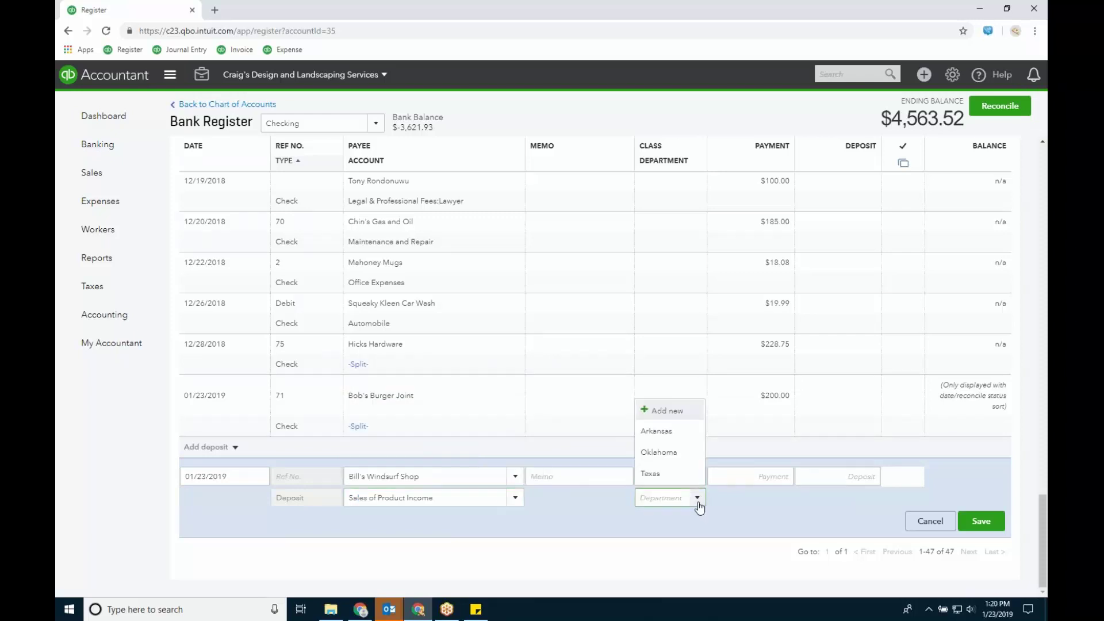
pyautogui.click(667, 431)
pyautogui.click(831, 477)
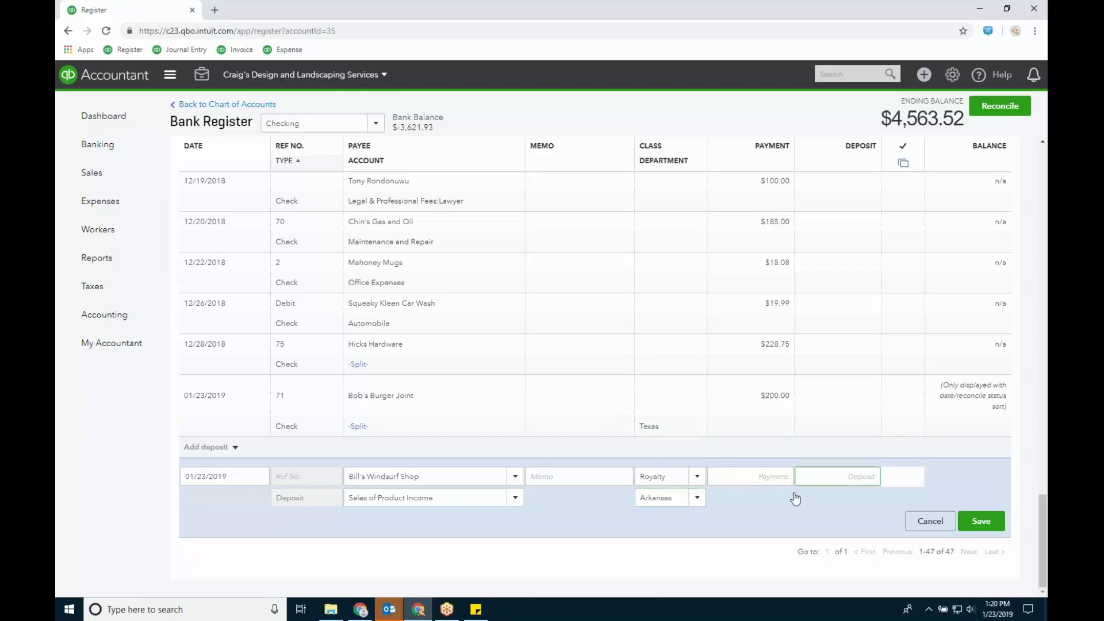
pyautogui.write('2000')
pyautogui.click(994, 521)
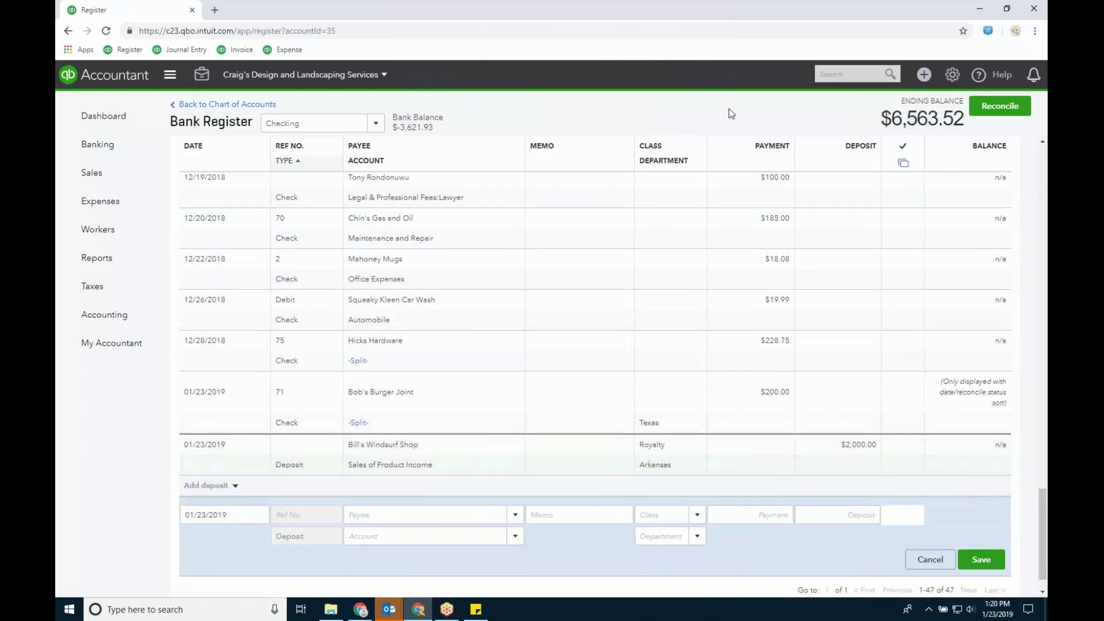
pyautogui.click(924, 74)
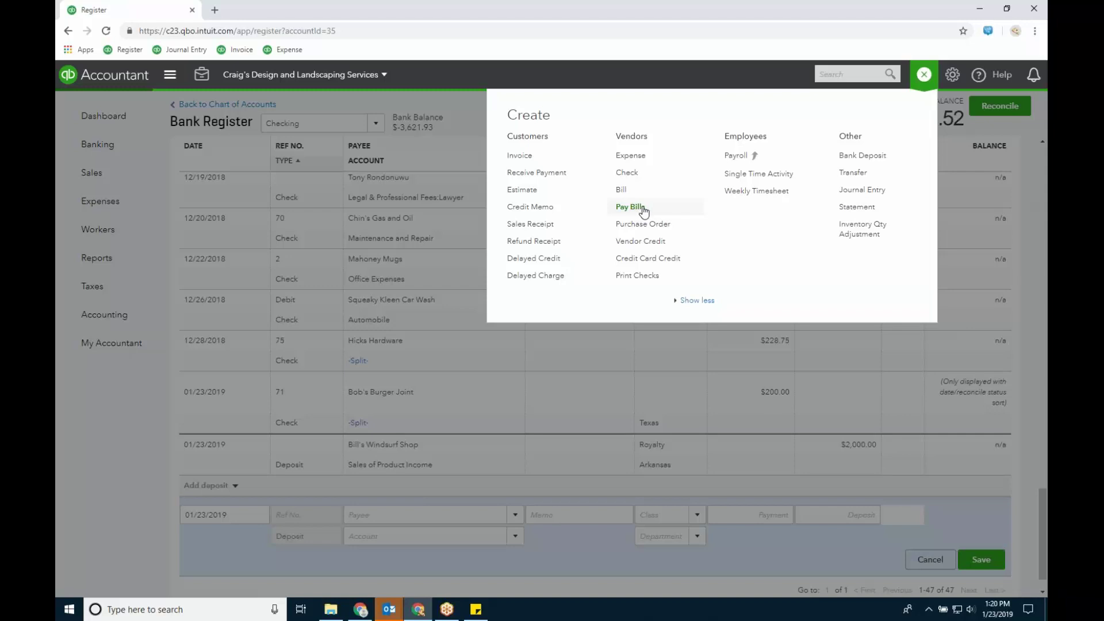
pyautogui.click(854, 174)
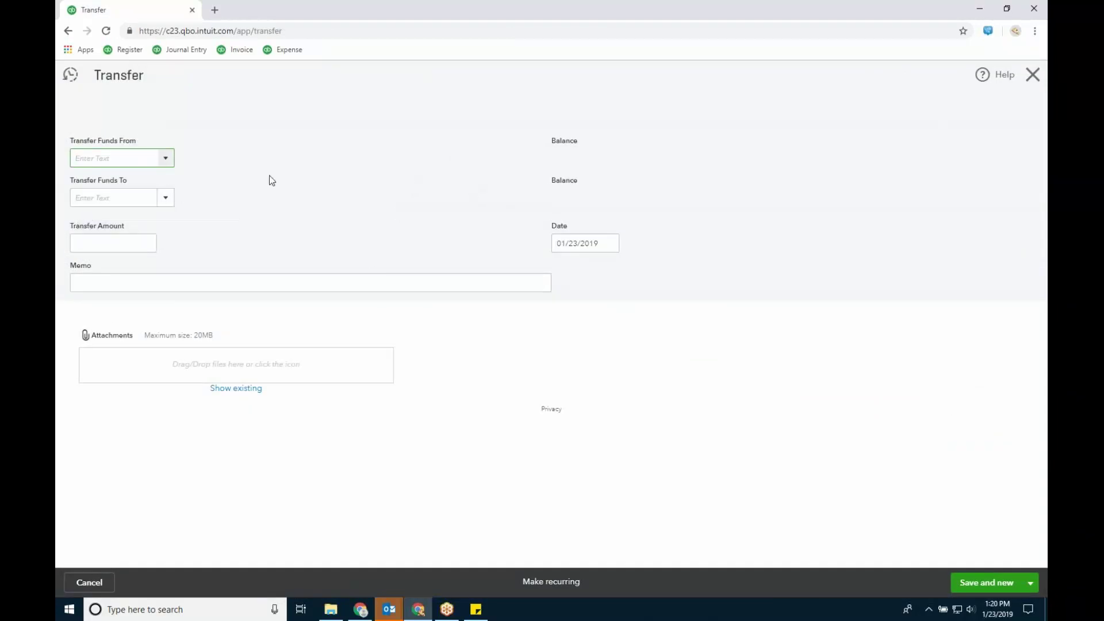
pyautogui.click(1032, 75)
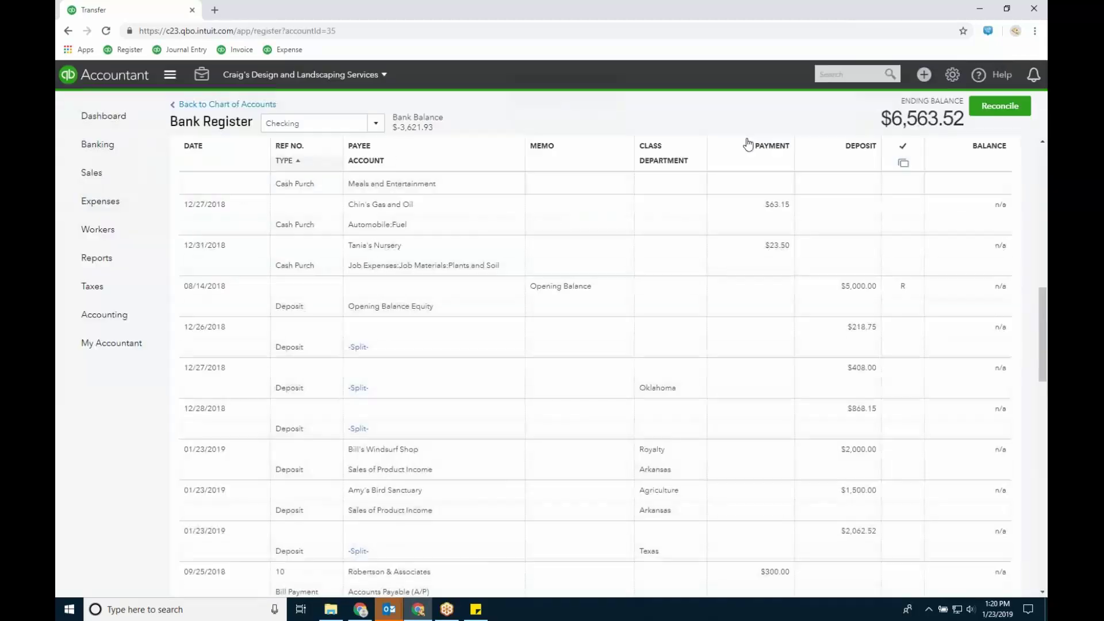
pyautogui.click(926, 77)
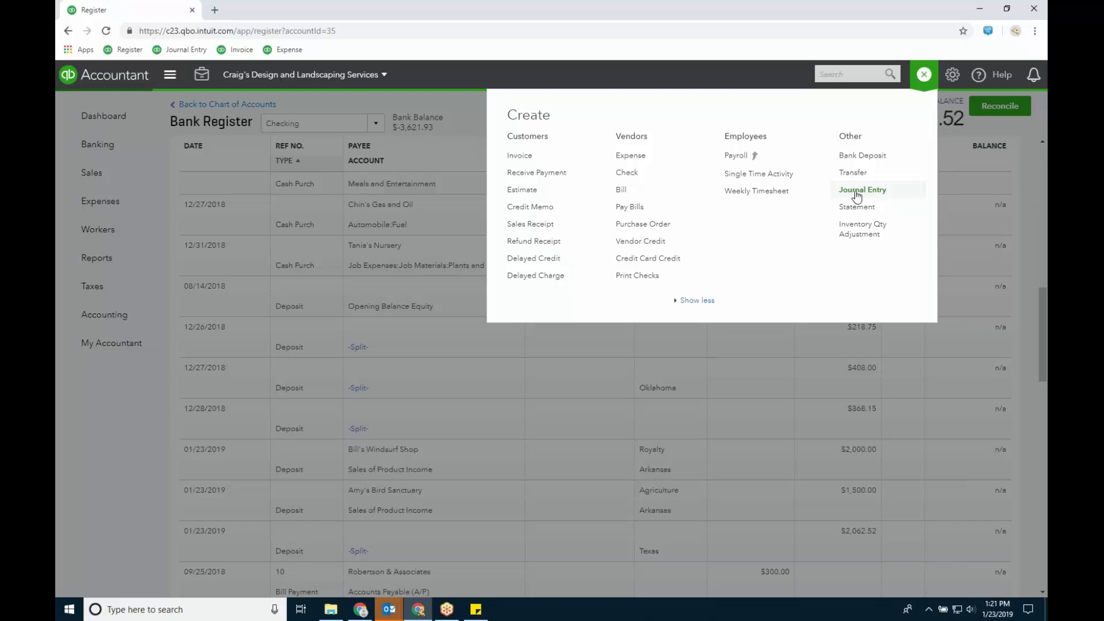
pyautogui.click(857, 191)
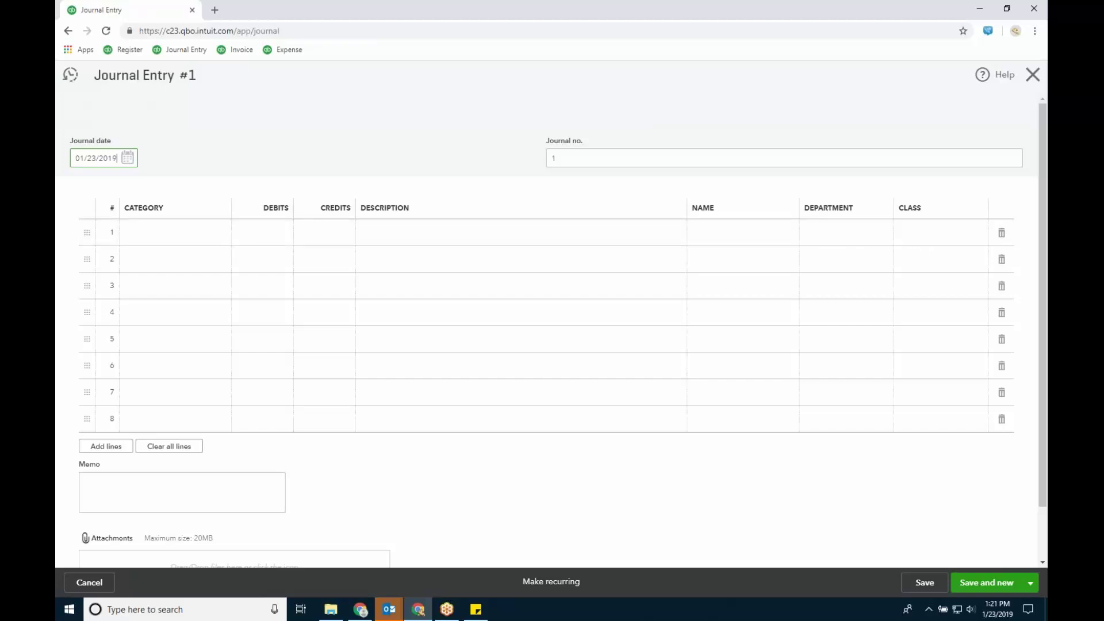
pyautogui.click(1032, 74)
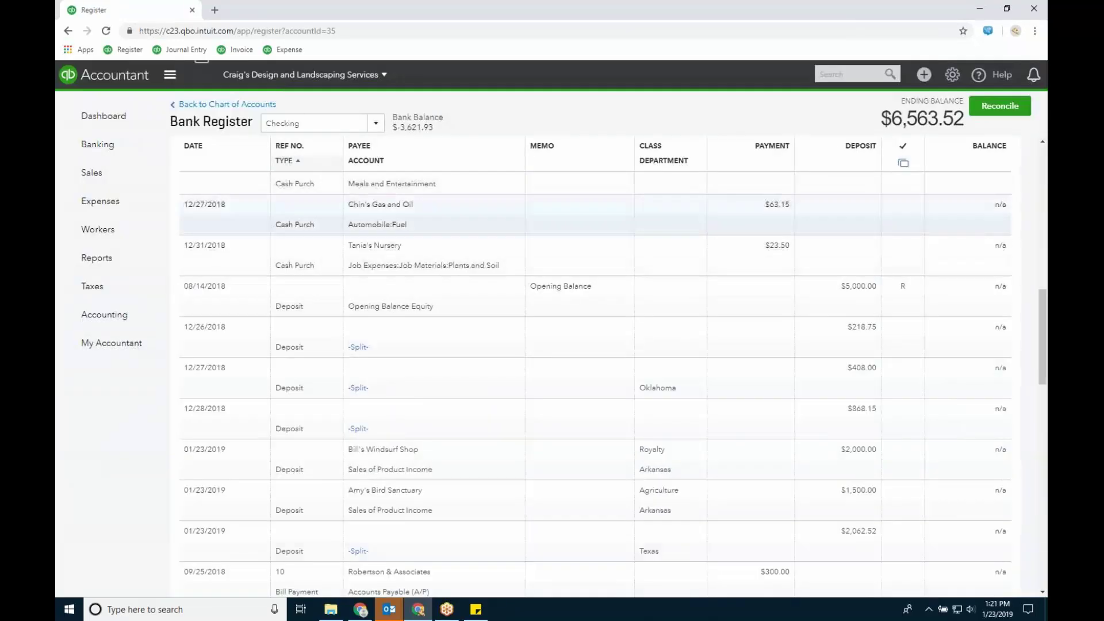
# Run Profit and Loss by Class for Today with columns by Locations, then return to the report list
pyautogui.click(113, 259)
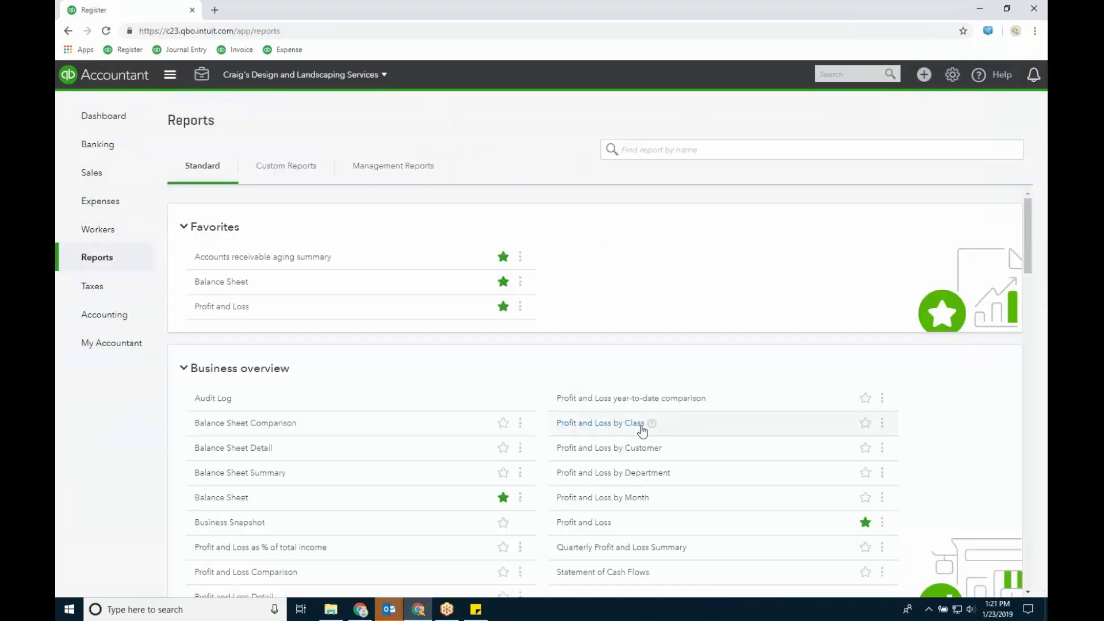
pyautogui.click(636, 428)
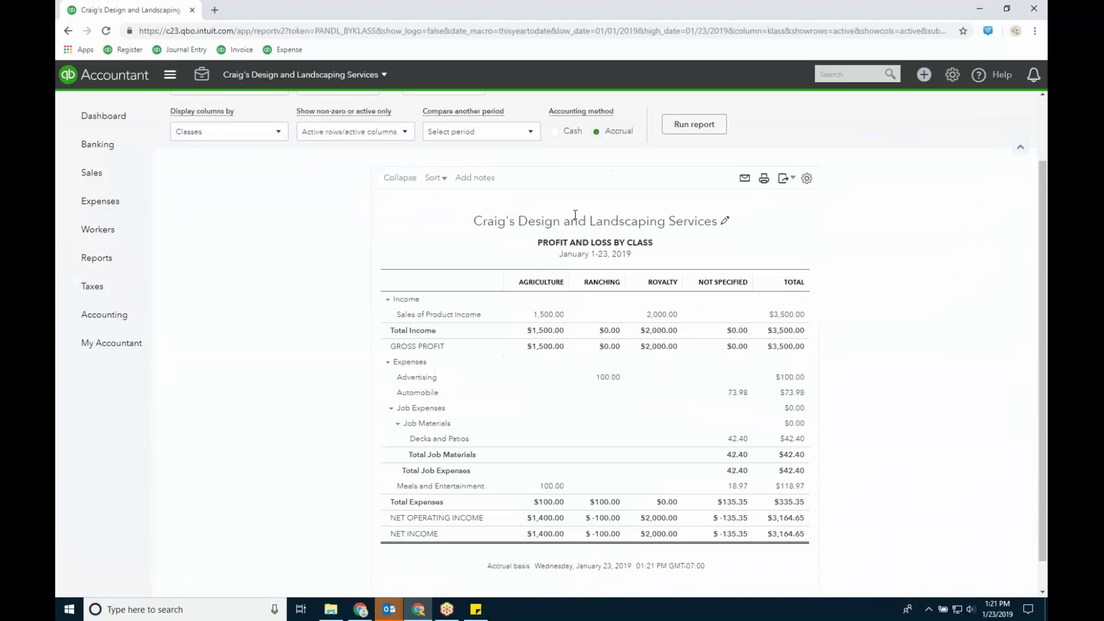
pyautogui.scroll(2, 354, 178)
pyautogui.click(229, 165)
pyautogui.click(244, 223)
pyautogui.click(693, 205)
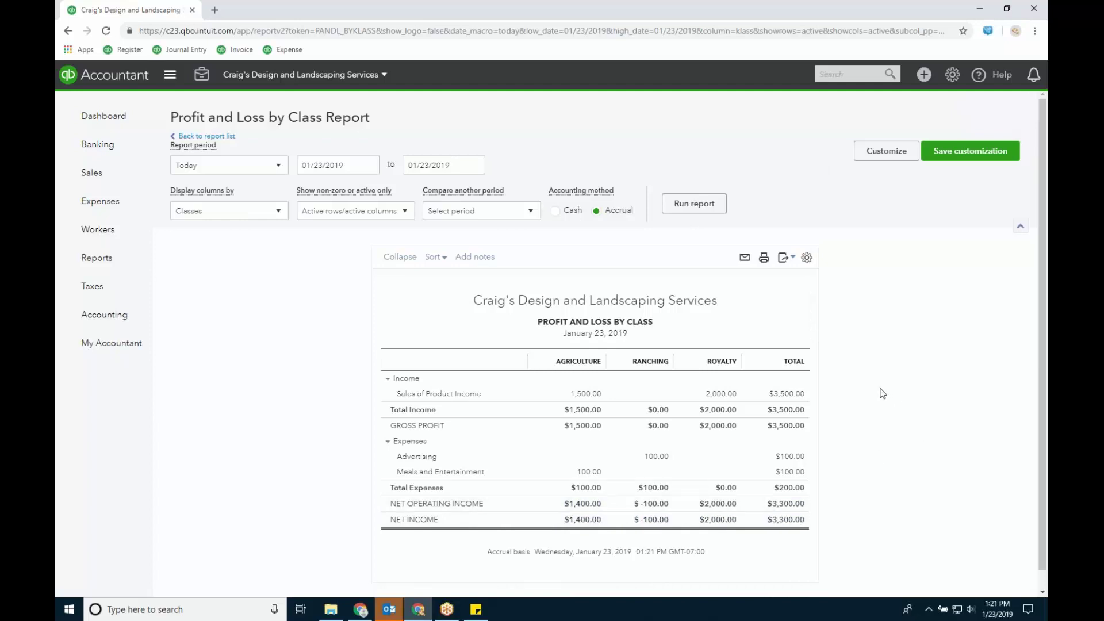
pyautogui.click(282, 213)
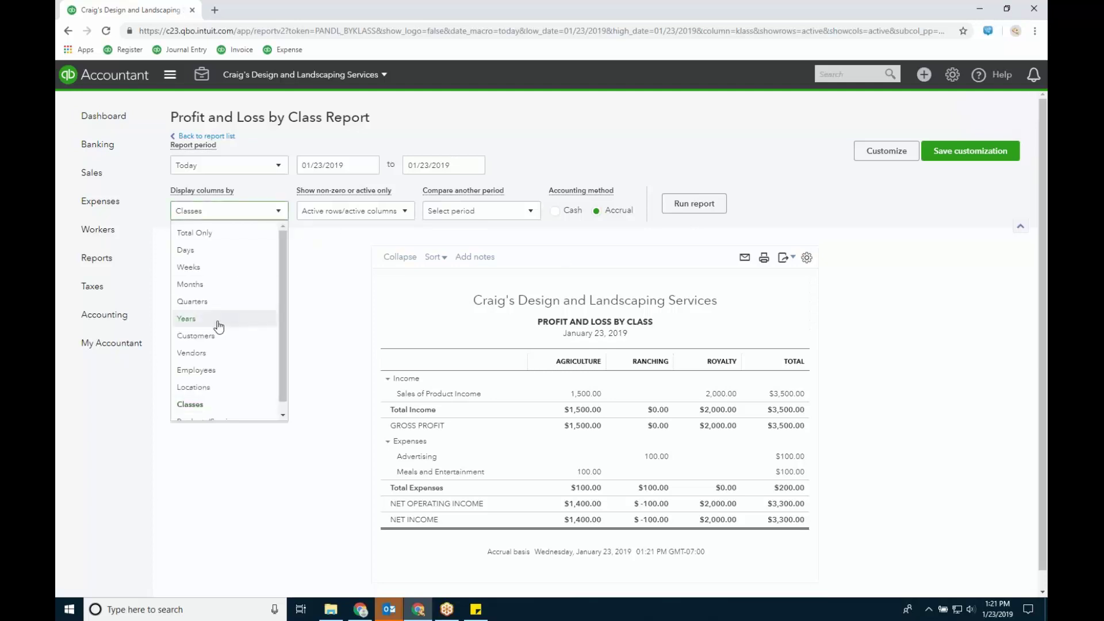
pyautogui.click(217, 386)
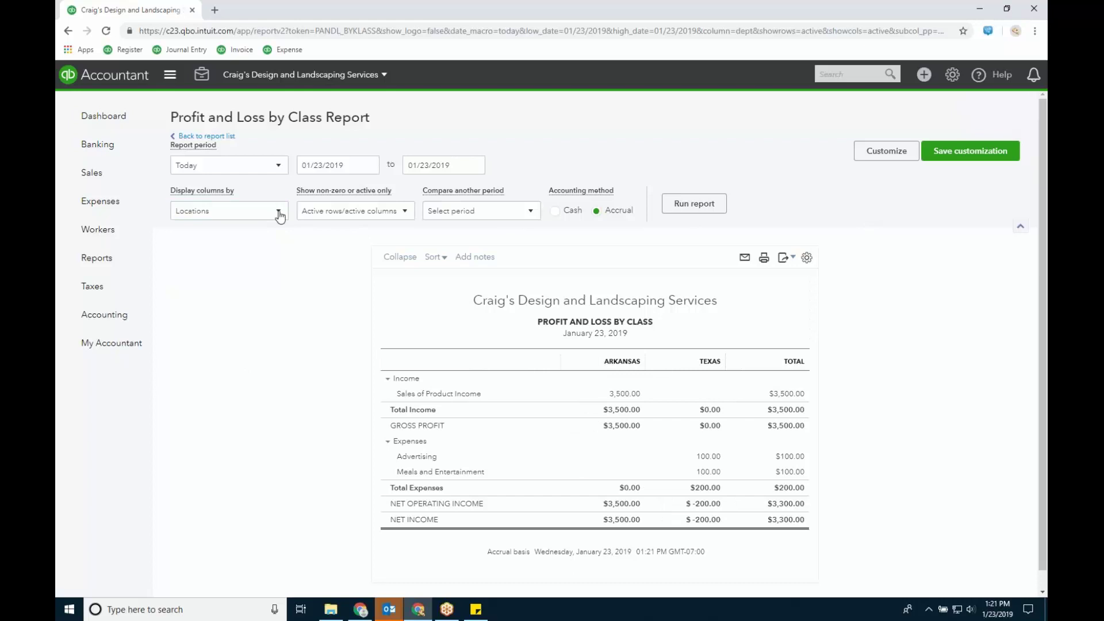
pyautogui.click(214, 136)
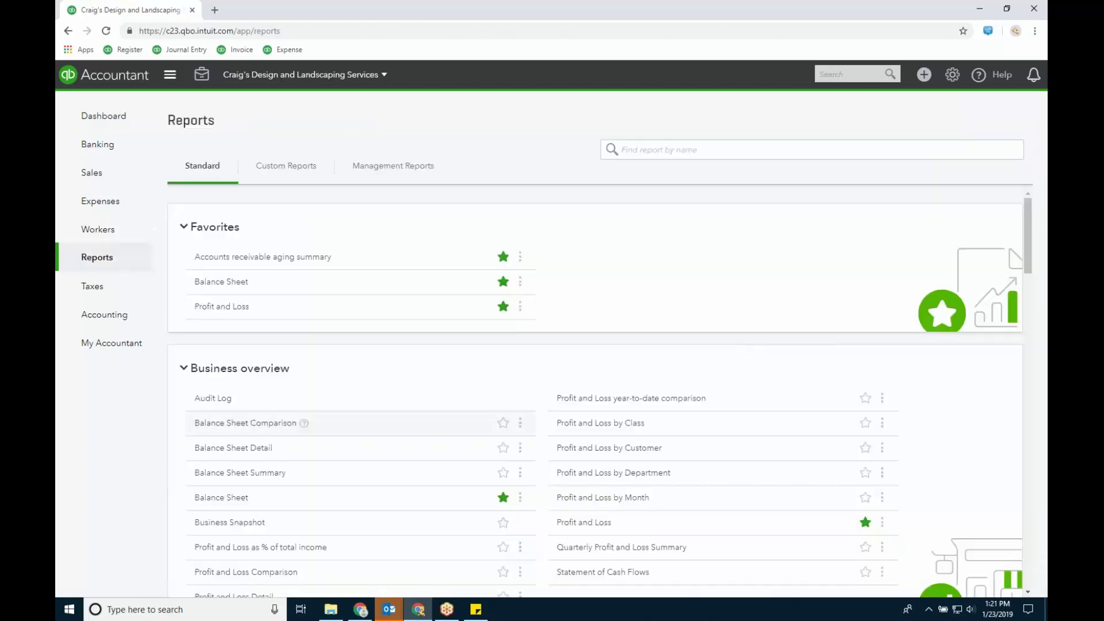
# Run the Balance Sheet with columns by location: Arkansas, Oklahoma, Texas, Not Specified
pyautogui.click(240, 494)
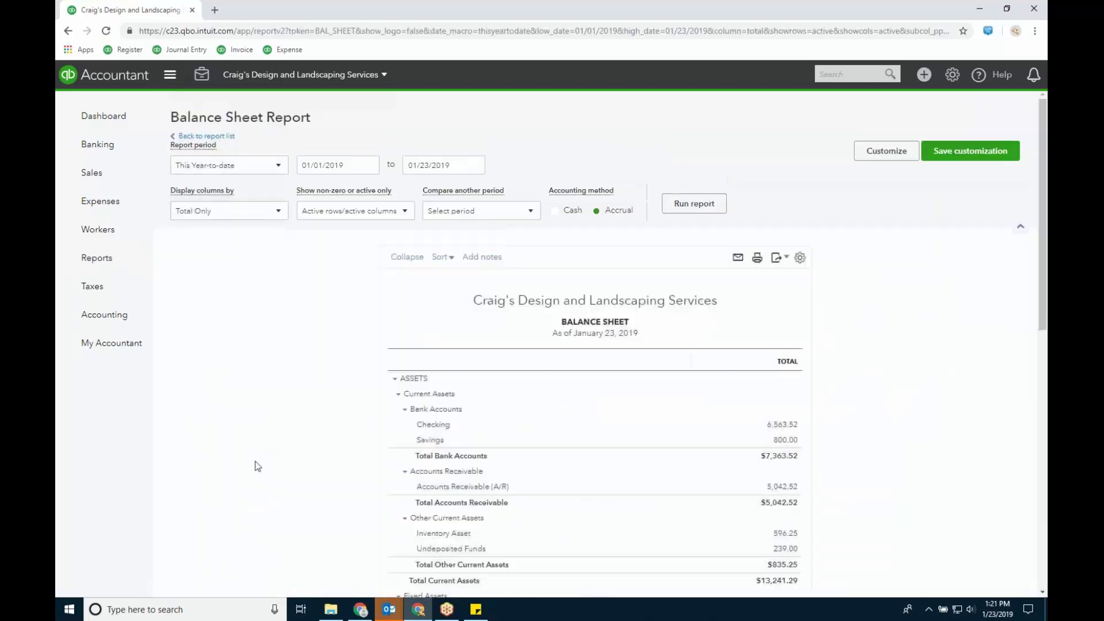
pyautogui.click(275, 212)
pyautogui.click(234, 371)
pyautogui.click(693, 204)
pyautogui.scroll(-3, 989, 321)
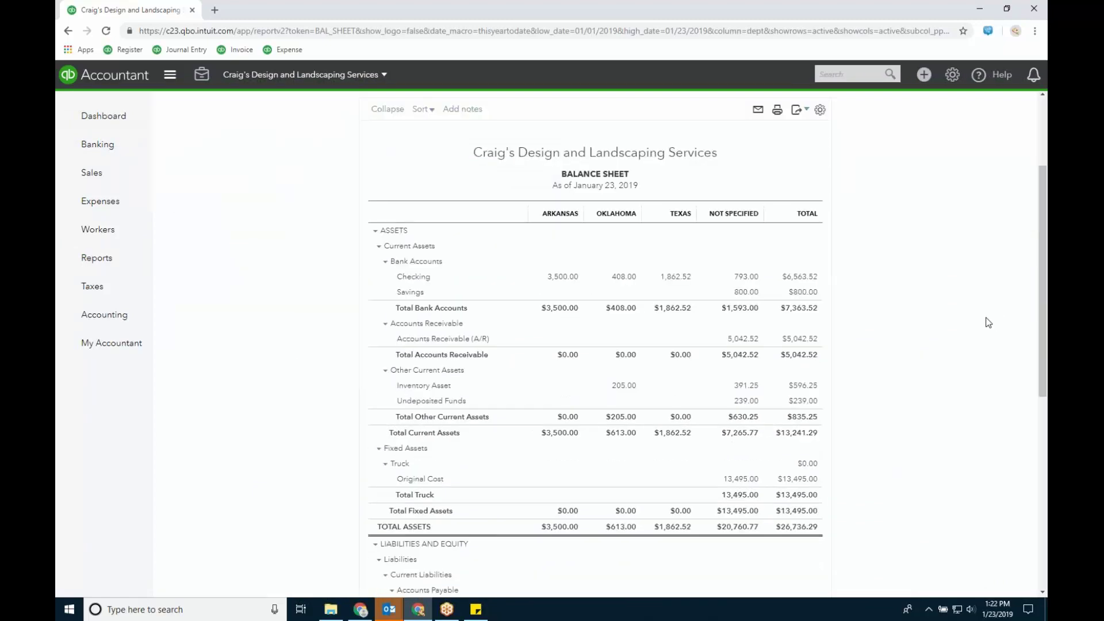
pyautogui.scroll(3, 988, 322)
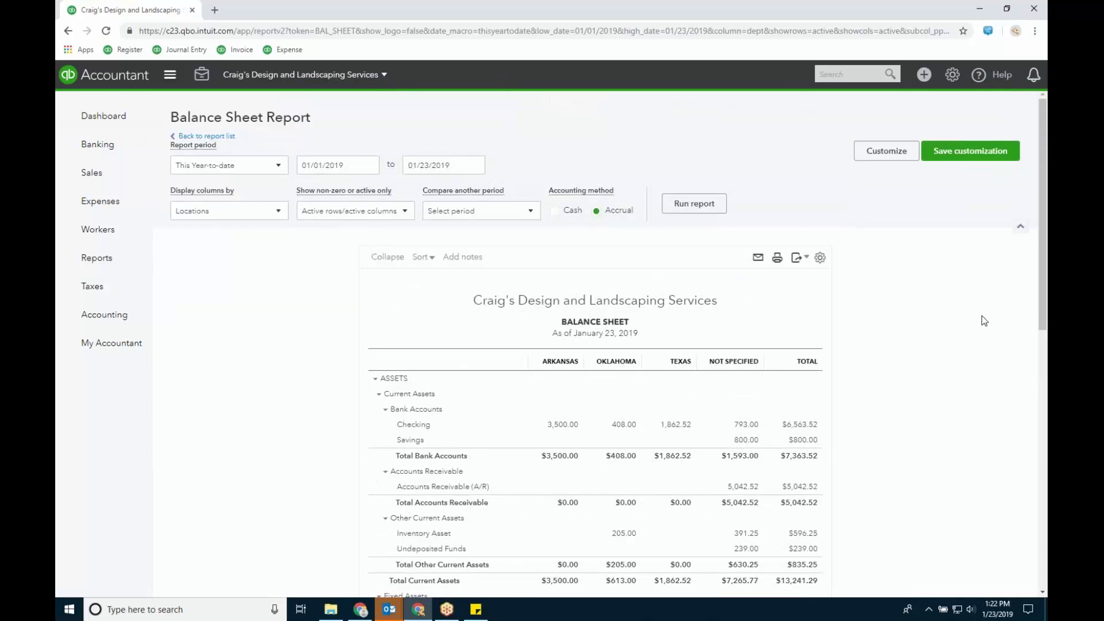